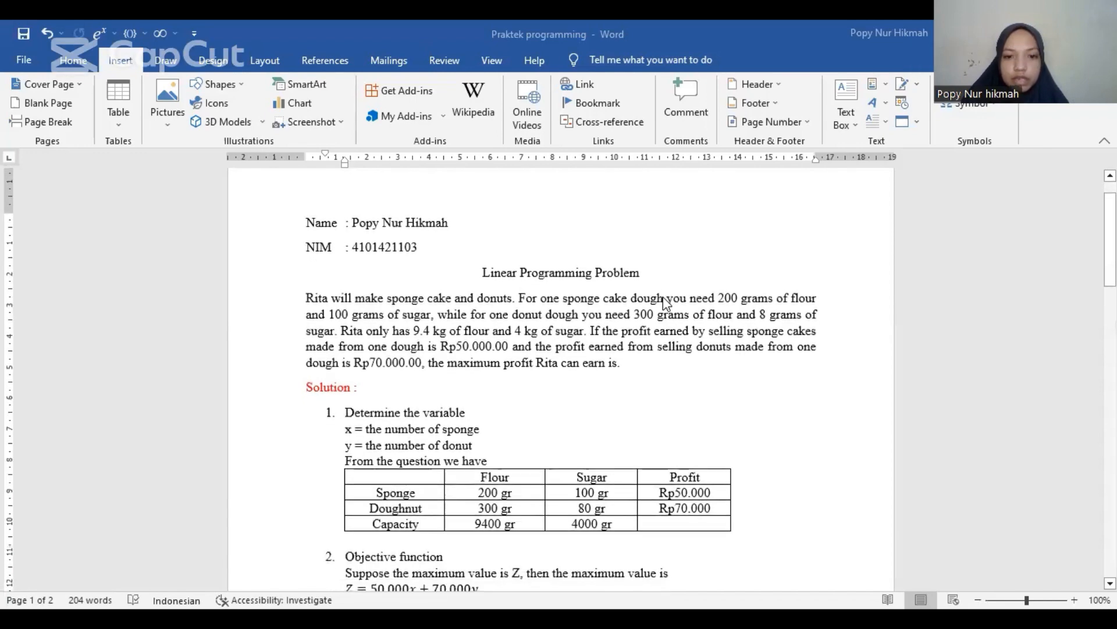
{"action": "scroll", "coordinate": [667, 301], "scroll_direction": "down", "scroll_amount": 4}
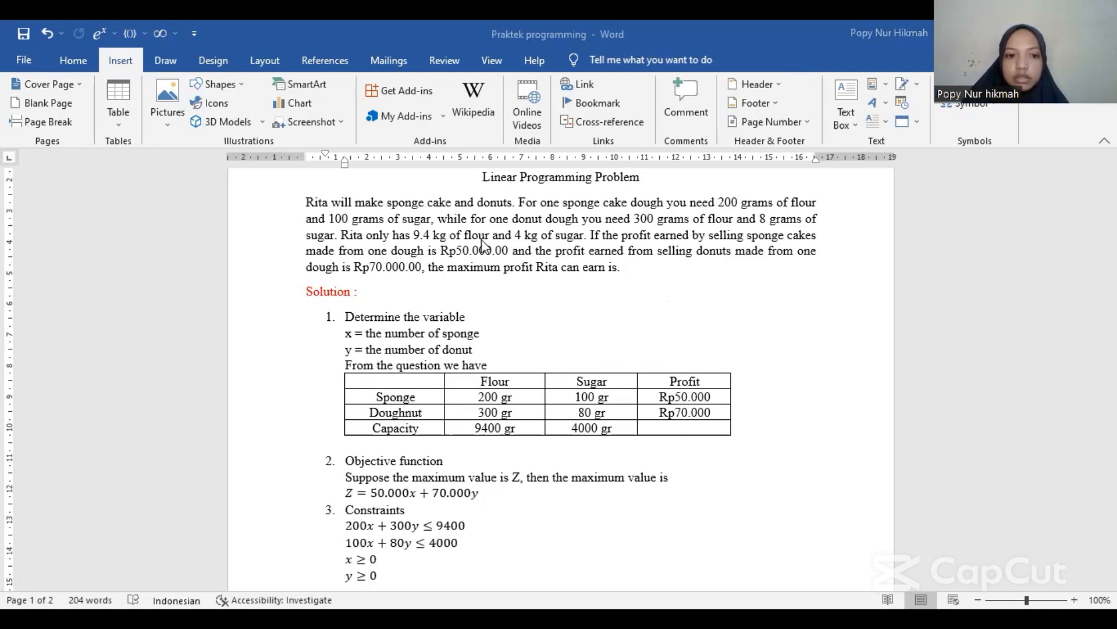
Read through the sponge cake and donut linear programming problem, its table, objective function and constraints in the document
{"action": "scroll", "coordinate": [474, 329], "scroll_direction": "down", "scroll_amount": 1}
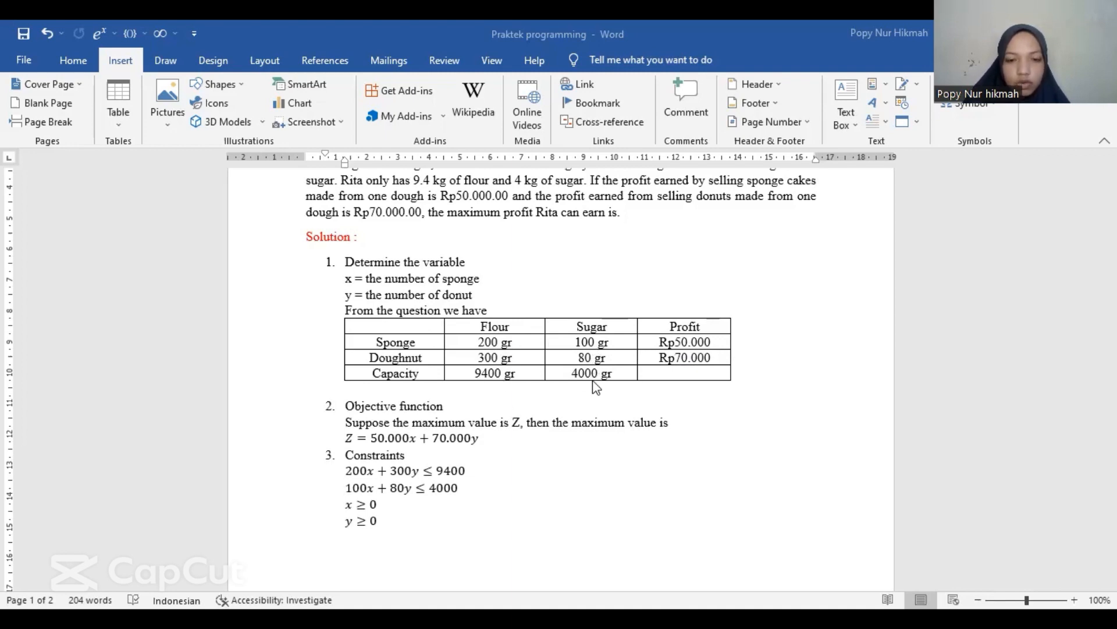
{"action": "scroll", "coordinate": [593, 380], "scroll_direction": "down", "scroll_amount": 2}
{"action": "scroll", "coordinate": [593, 379], "scroll_direction": "up", "scroll_amount": 2}
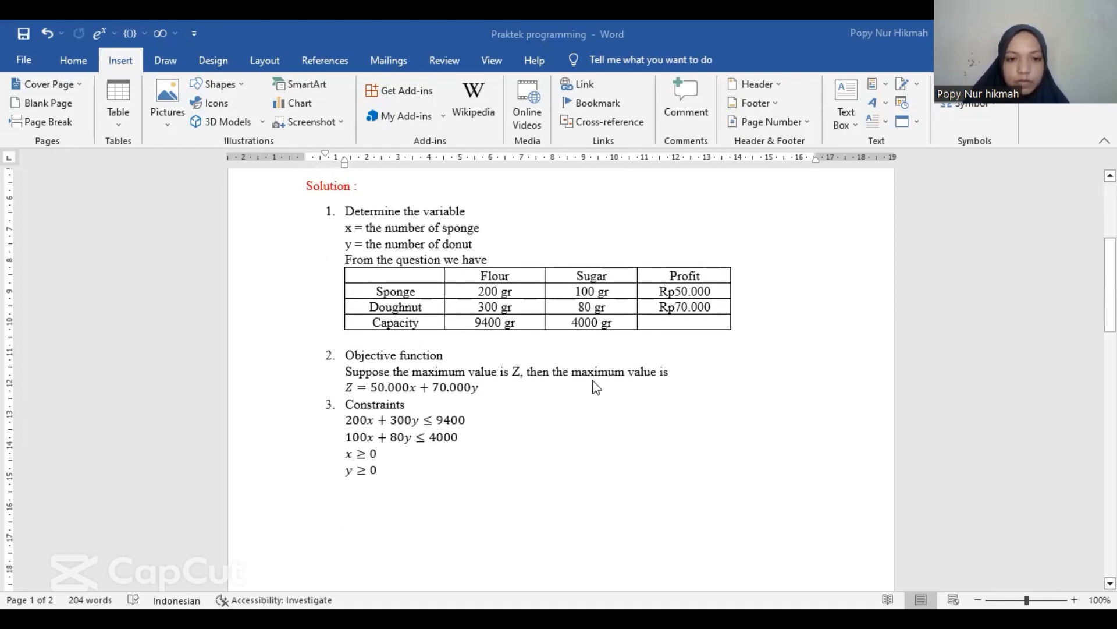
{"action": "scroll", "coordinate": [592, 379], "scroll_direction": "up", "scroll_amount": 1}
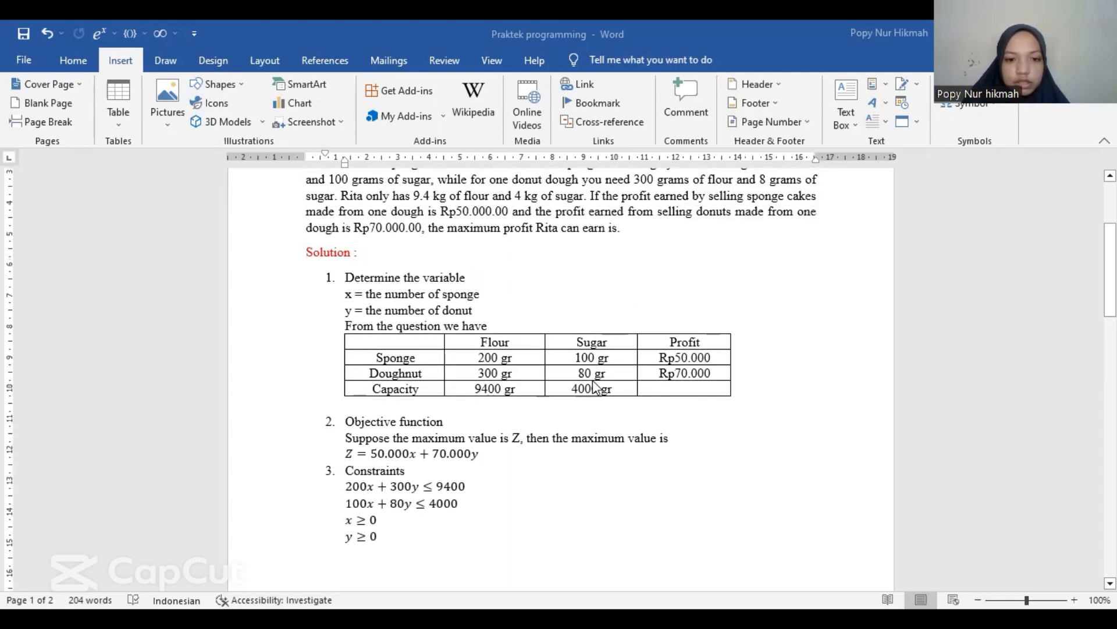
{"action": "scroll", "coordinate": [593, 387], "scroll_direction": "down", "scroll_amount": 1}
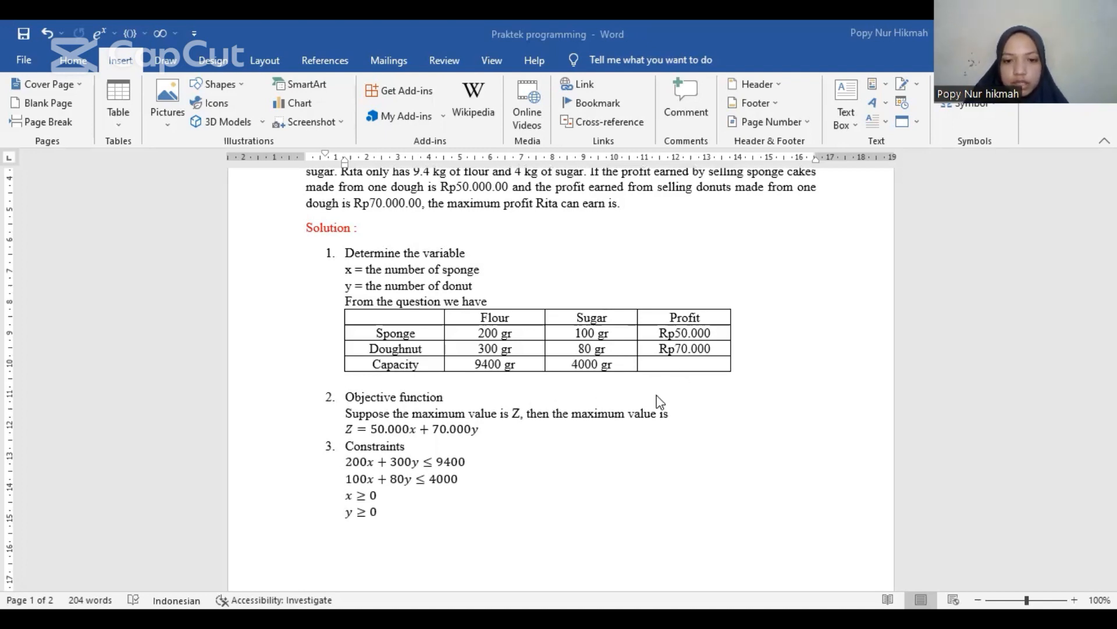
{"action": "scroll", "coordinate": [660, 402], "scroll_direction": "down", "scroll_amount": 1}
{"action": "scroll", "coordinate": [660, 402], "scroll_direction": "up", "scroll_amount": 2}
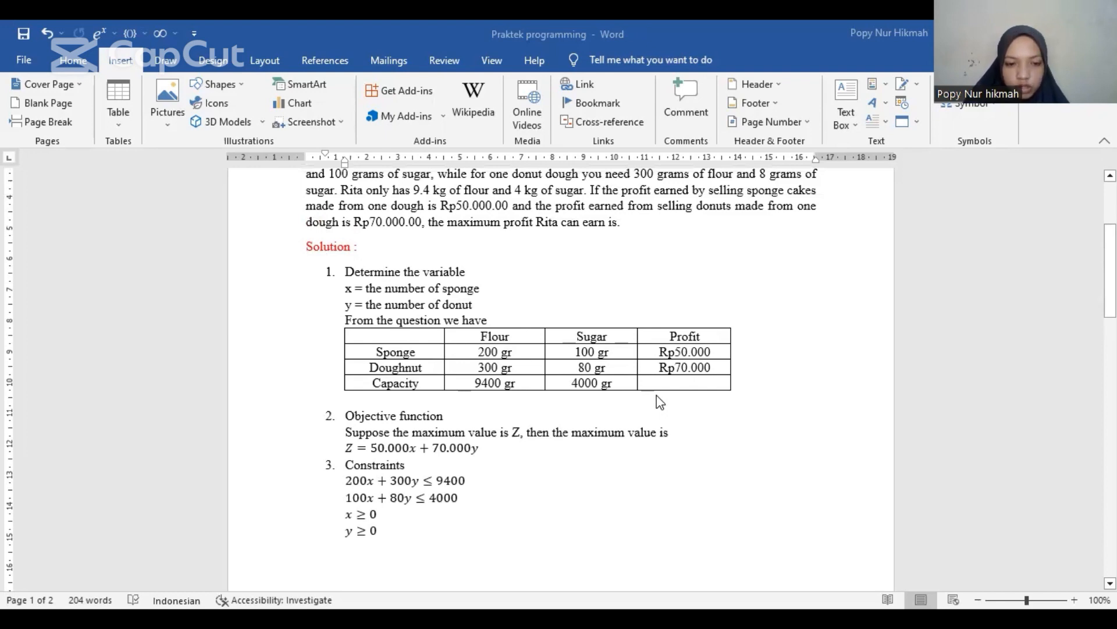
{"action": "scroll", "coordinate": [659, 402], "scroll_direction": "down", "scroll_amount": 1}
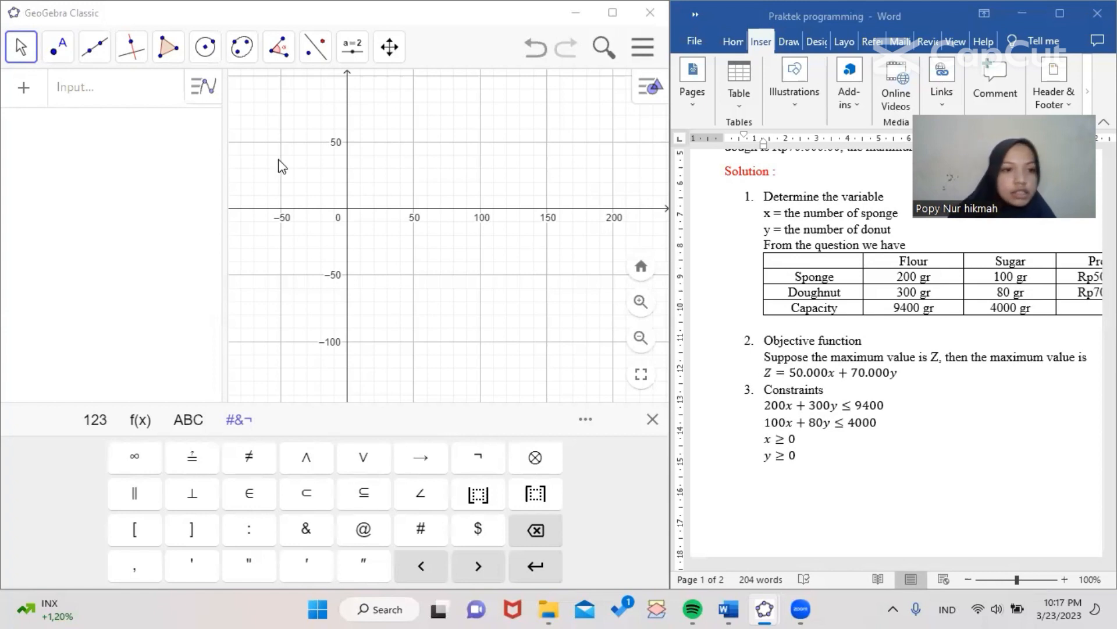
Plot the flour constraint line 200x + 300y = 9400 in the graphing calculator
{"action": "left_click", "coordinate": [77, 89]}
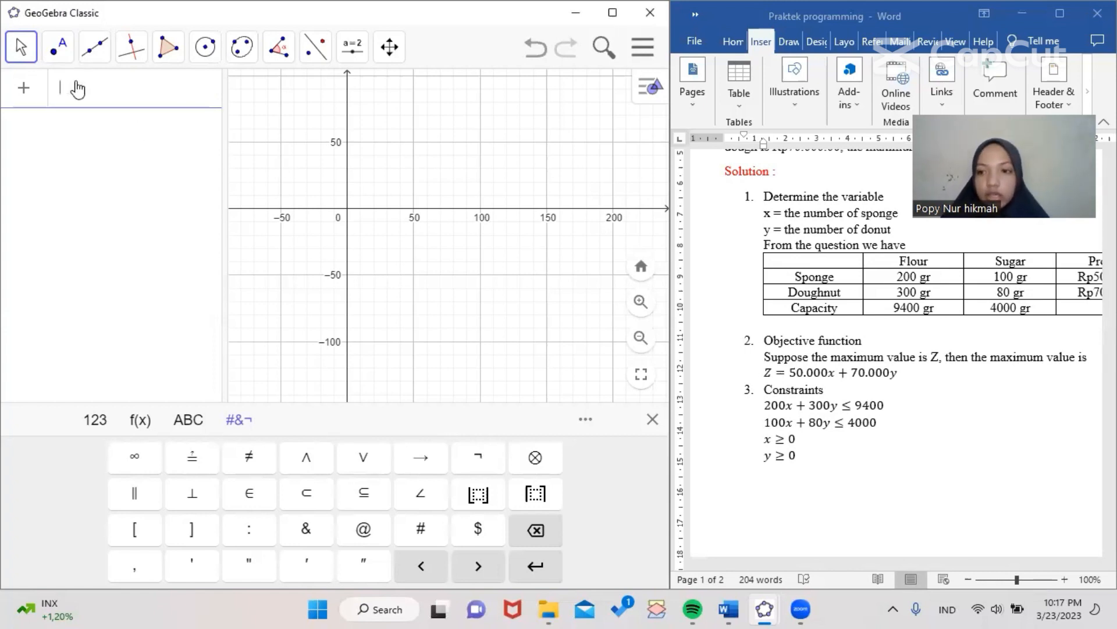
{"action": "type", "text": "20"}
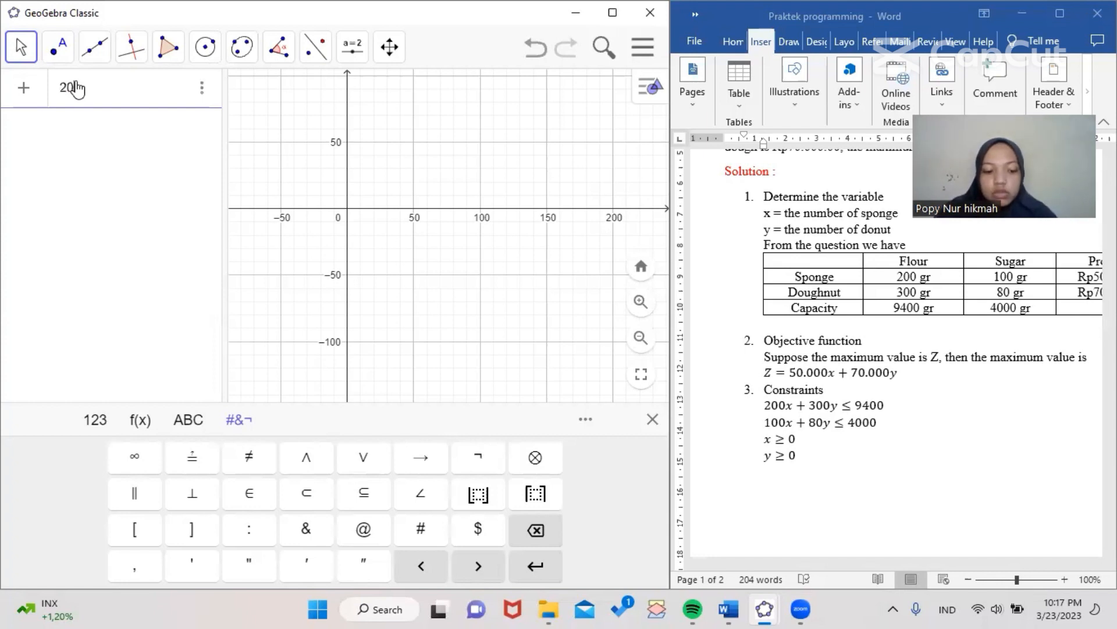
{"action": "type", "text": "0x + 3"}
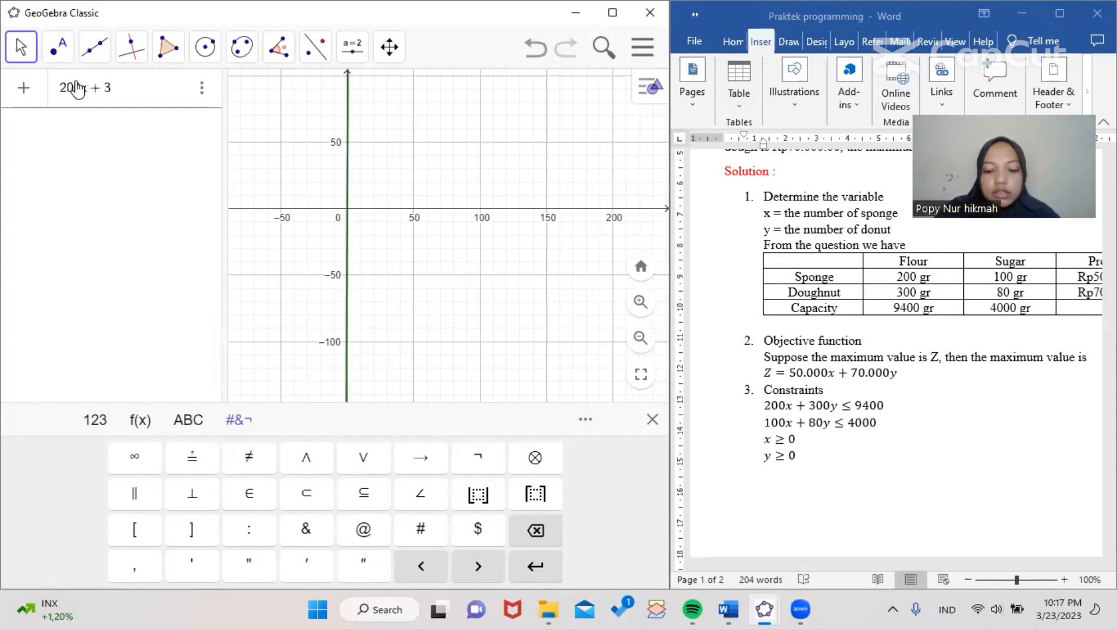
{"action": "type", "text": "00y = "}
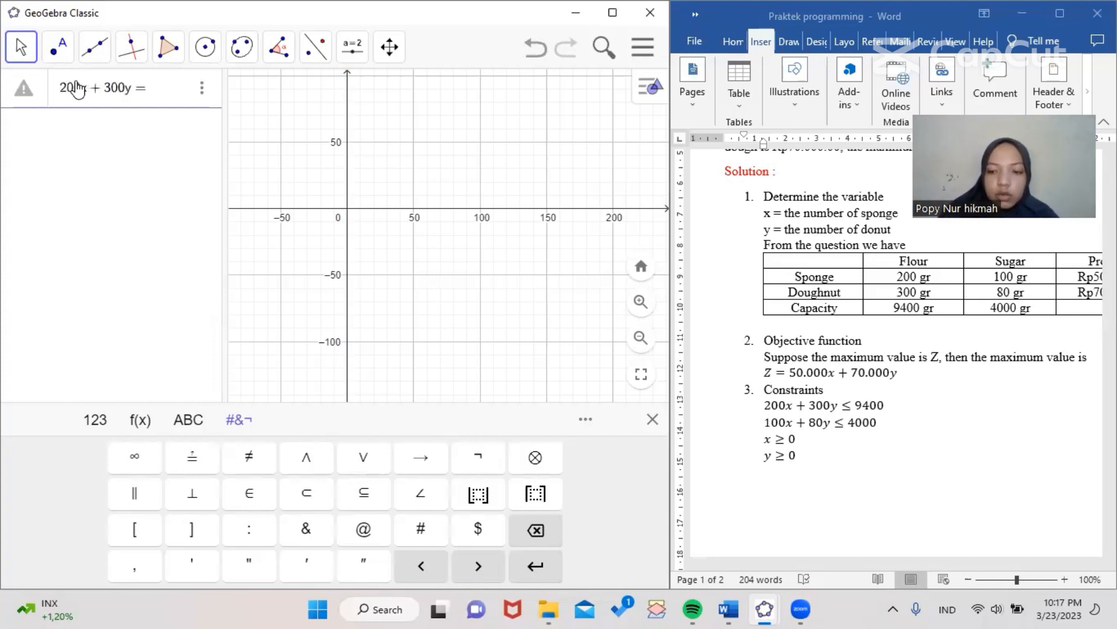
{"action": "type", "text": "9"}
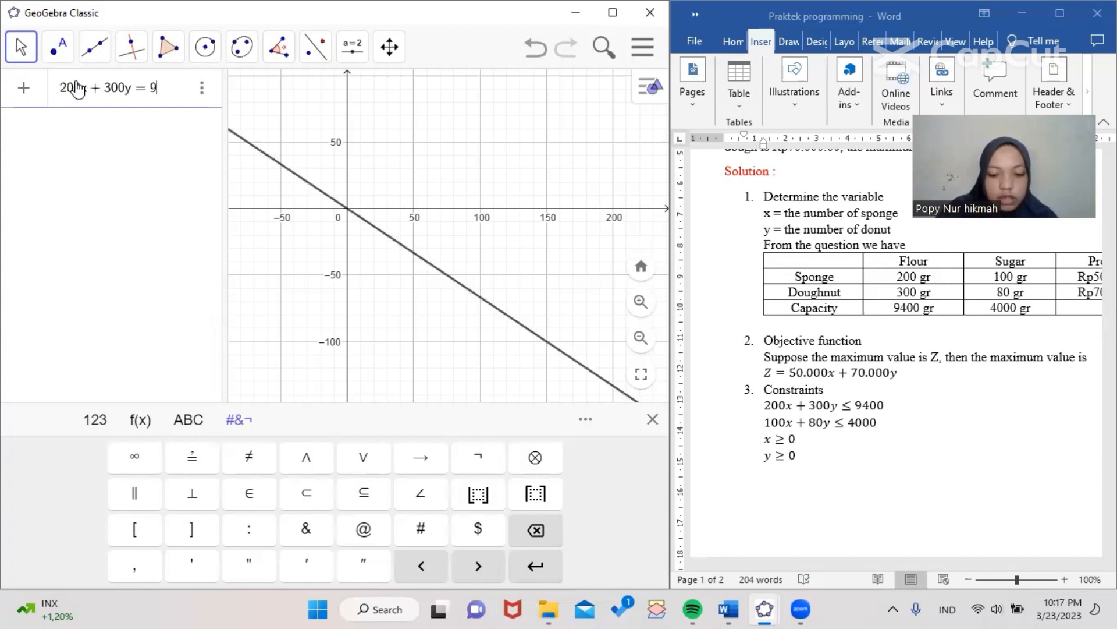
{"action": "type", "text": "400"}
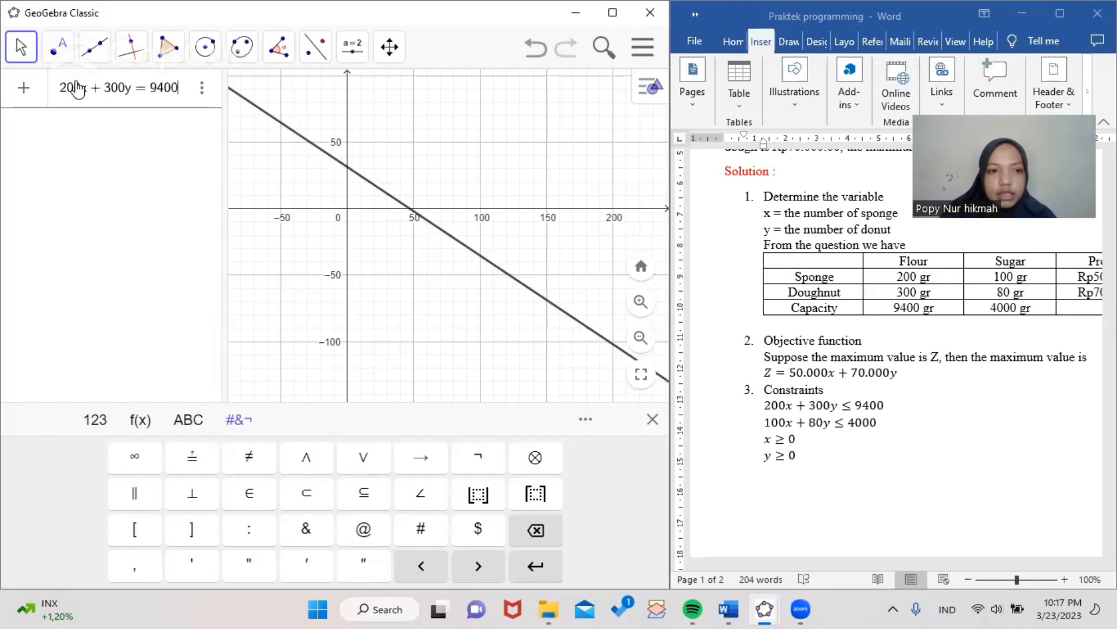
{"action": "key", "text": "Return"}
Plot the sugar constraint line 100x + 80y = 4000
{"action": "type", "text": "100x + "}
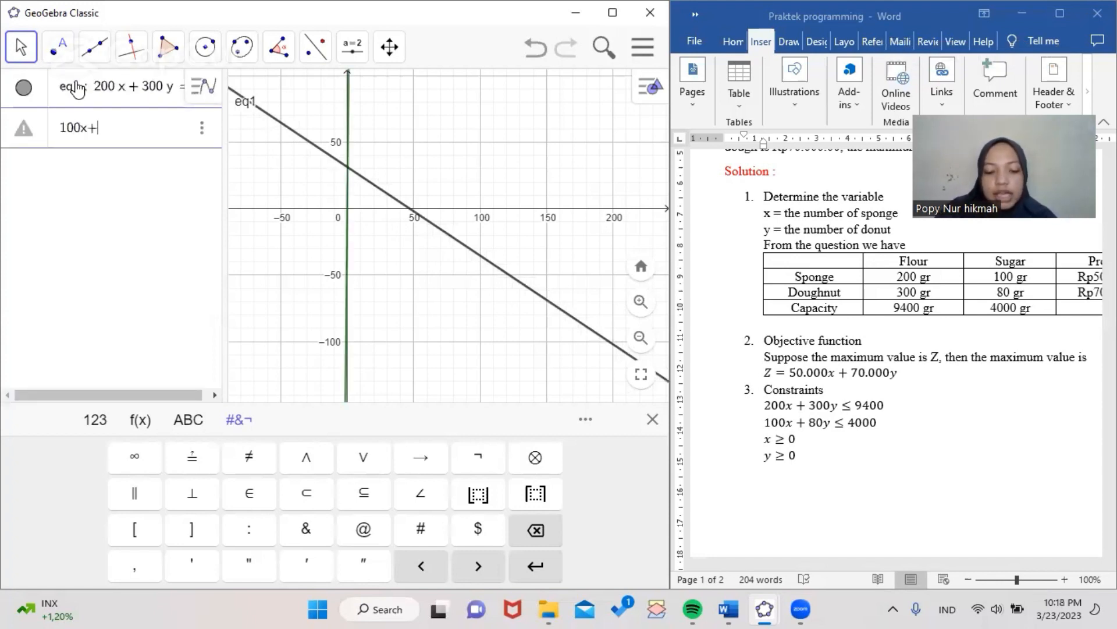
{"action": "type", "text": "80y = "}
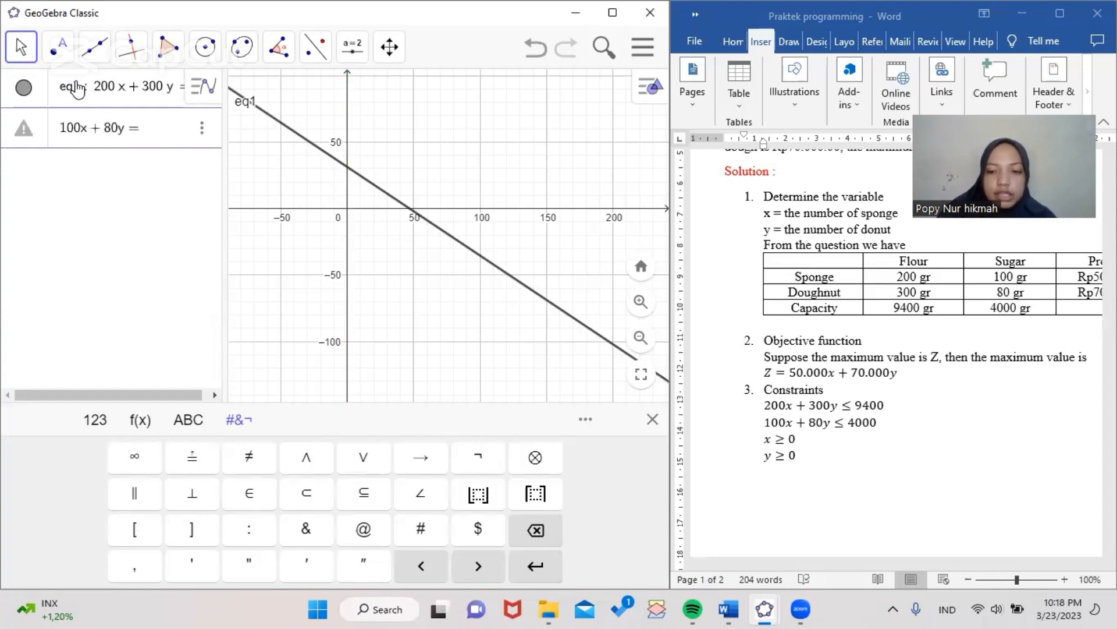
{"action": "type", "text": "4000"}
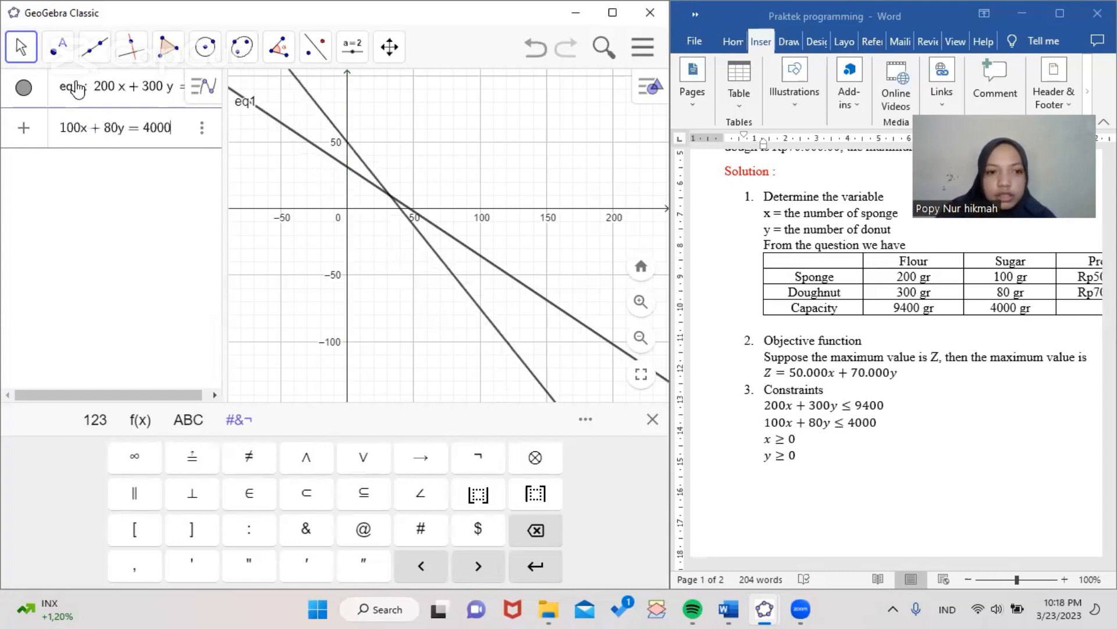
{"action": "key", "text": "Return"}
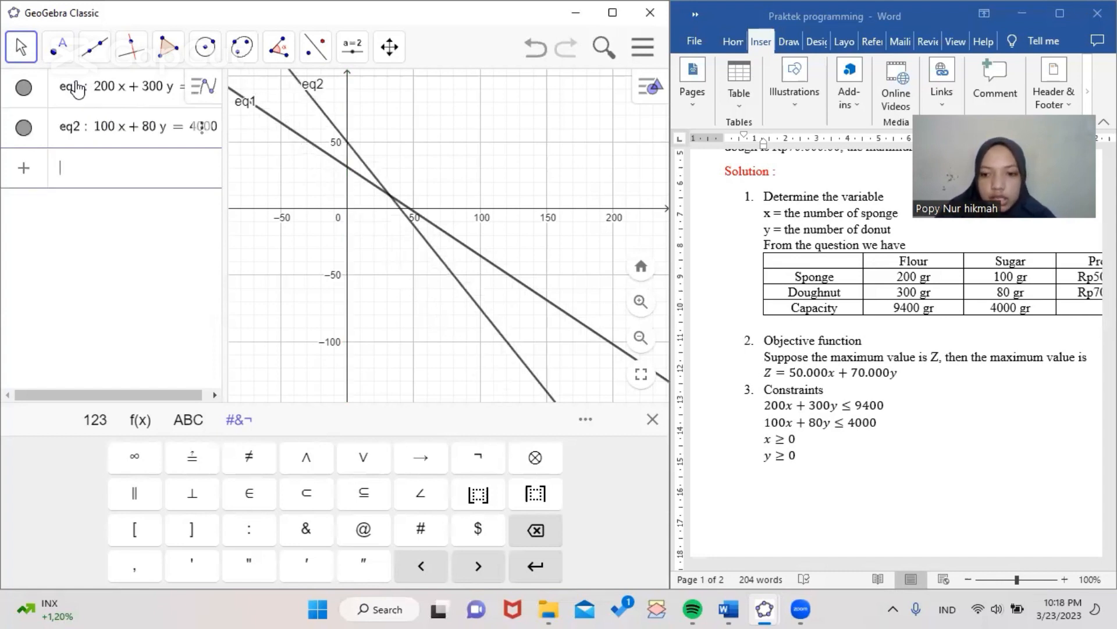
Add the axis boundary lines x = 0 and y = 0
{"action": "type", "text": "x=0"}
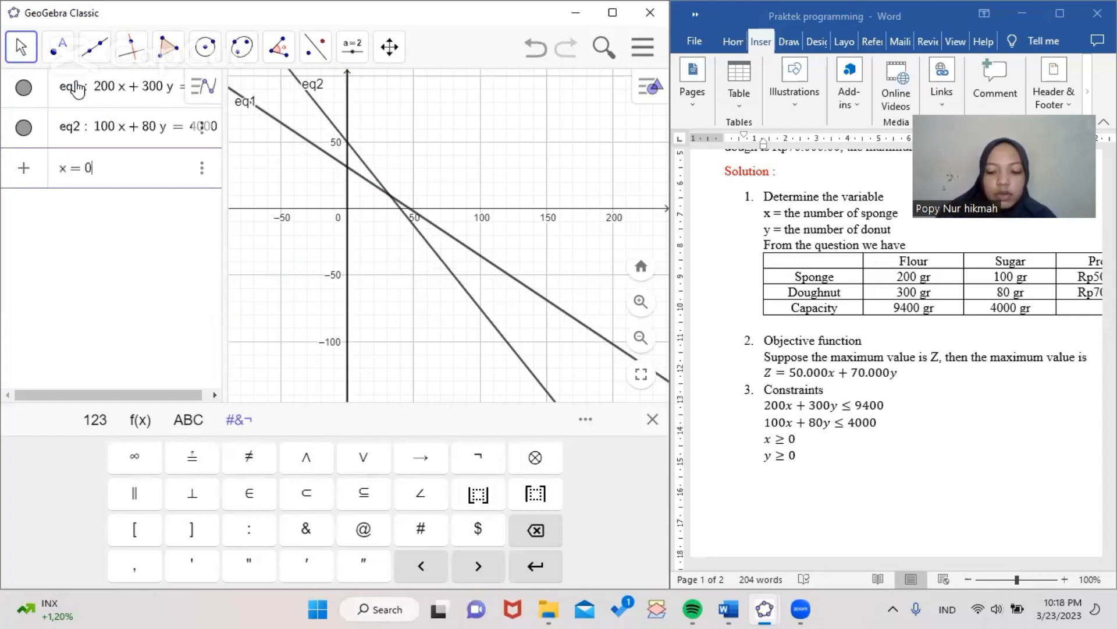
{"action": "key", "text": "Return"}
{"action": "type", "text": "y=0"}
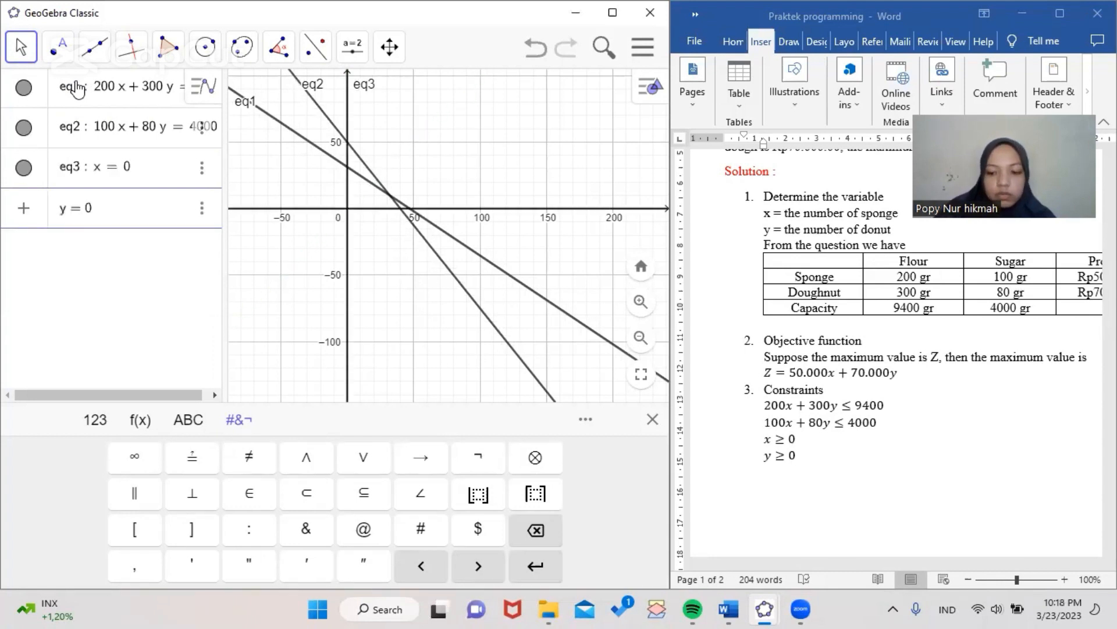
{"action": "key", "text": "Return"}
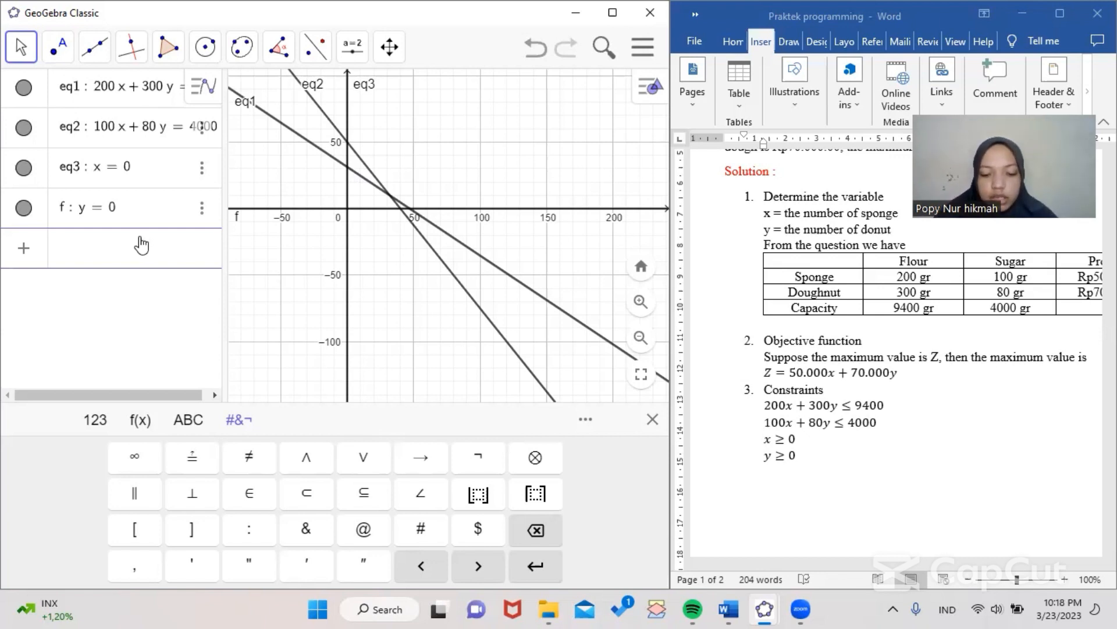
Enter the combined inequality 200x + 300y ≤ 9400 ∧ 100x + 80y ≤ 4000 as a new shaded region
{"action": "type", "text": "200x + "}
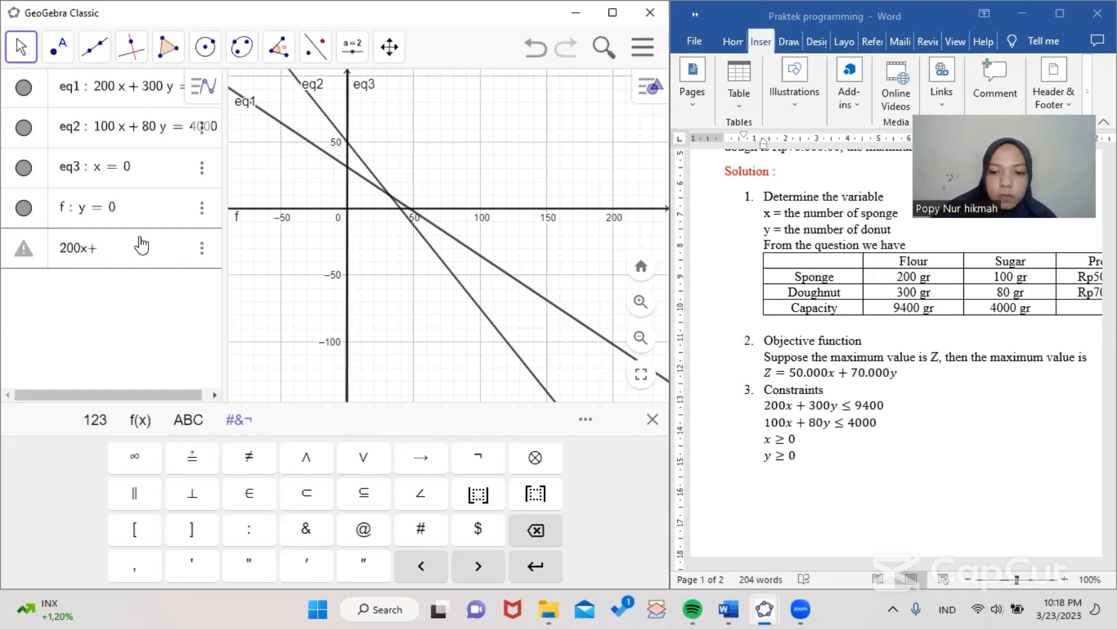
{"action": "type", "text": "300"}
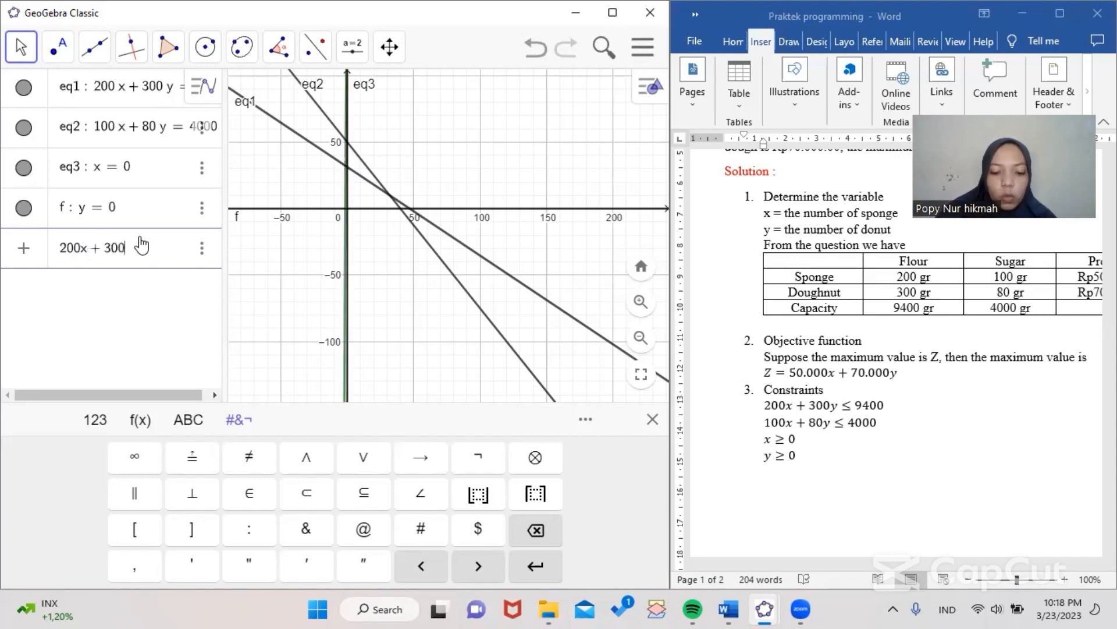
{"action": "type", "text": "y ≤ "}
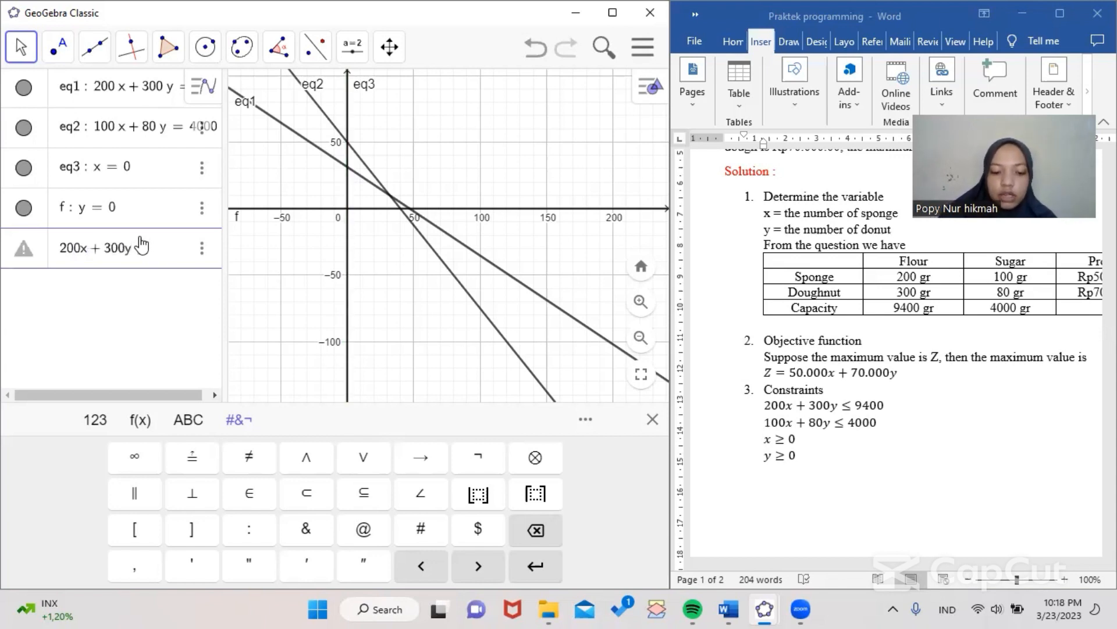
{"action": "type", "text": "9"}
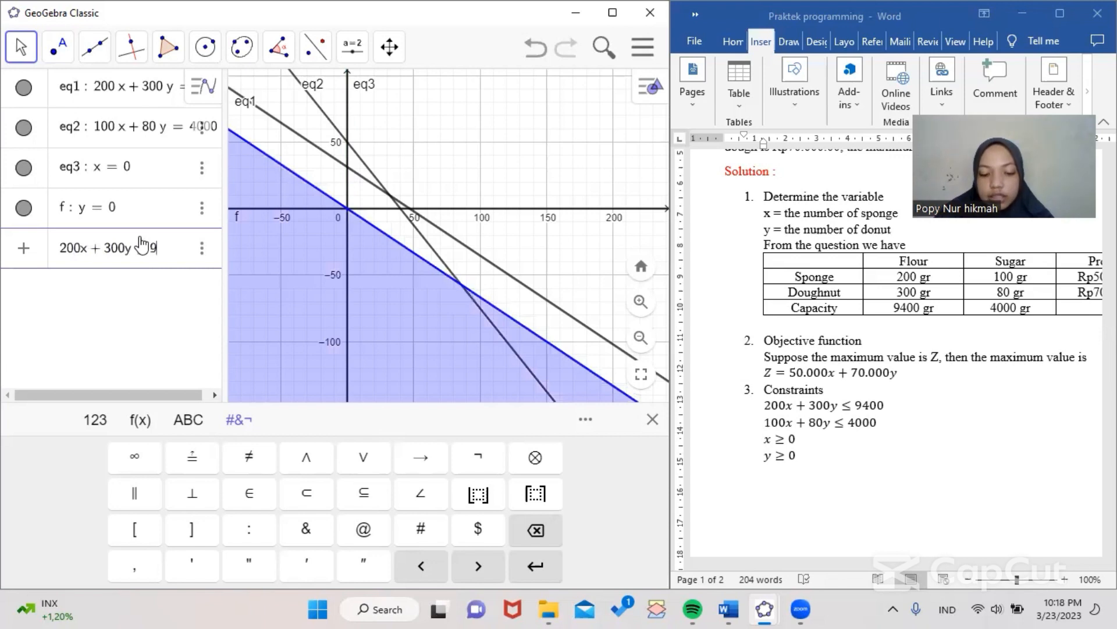
{"action": "type", "text": "400"}
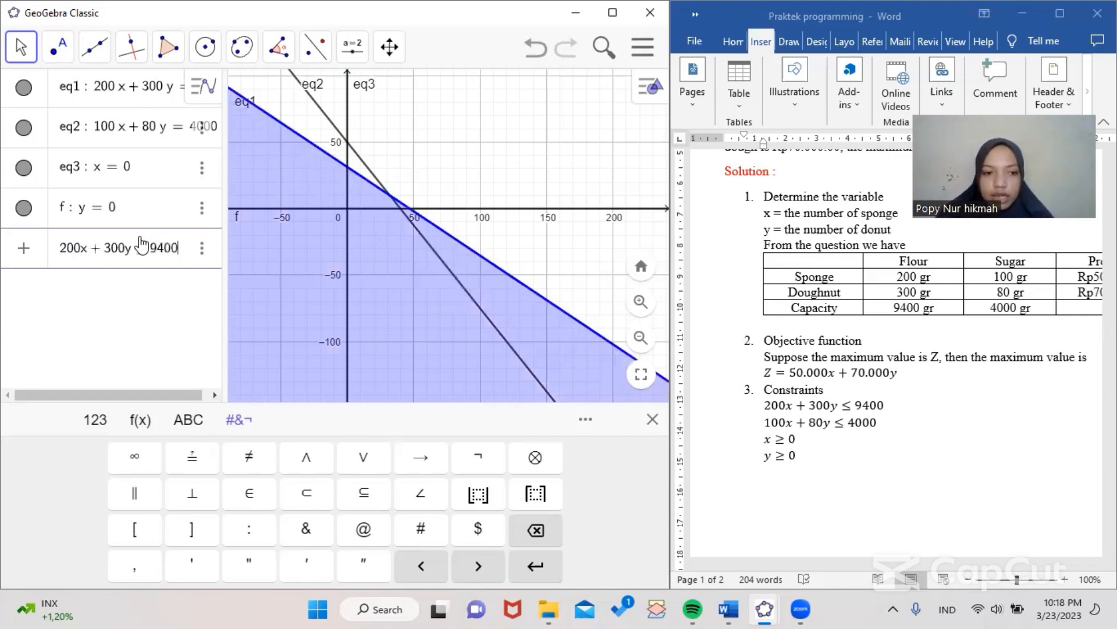
{"action": "left_click", "coordinate": [298, 469]}
{"action": "type", "text": "1"}
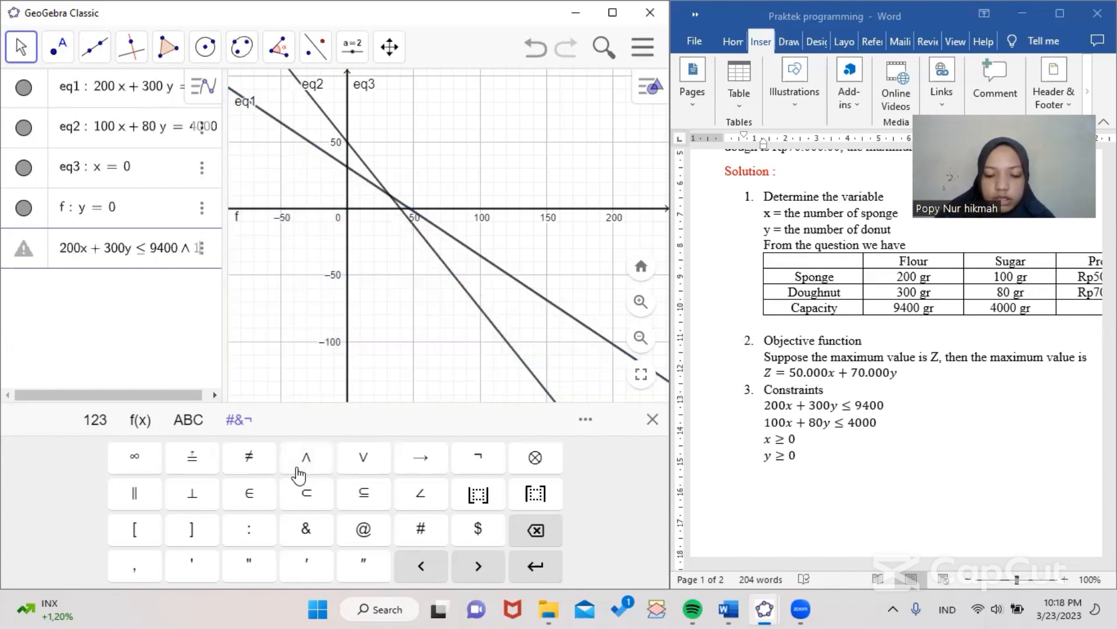
{"action": "type", "text": "00x"}
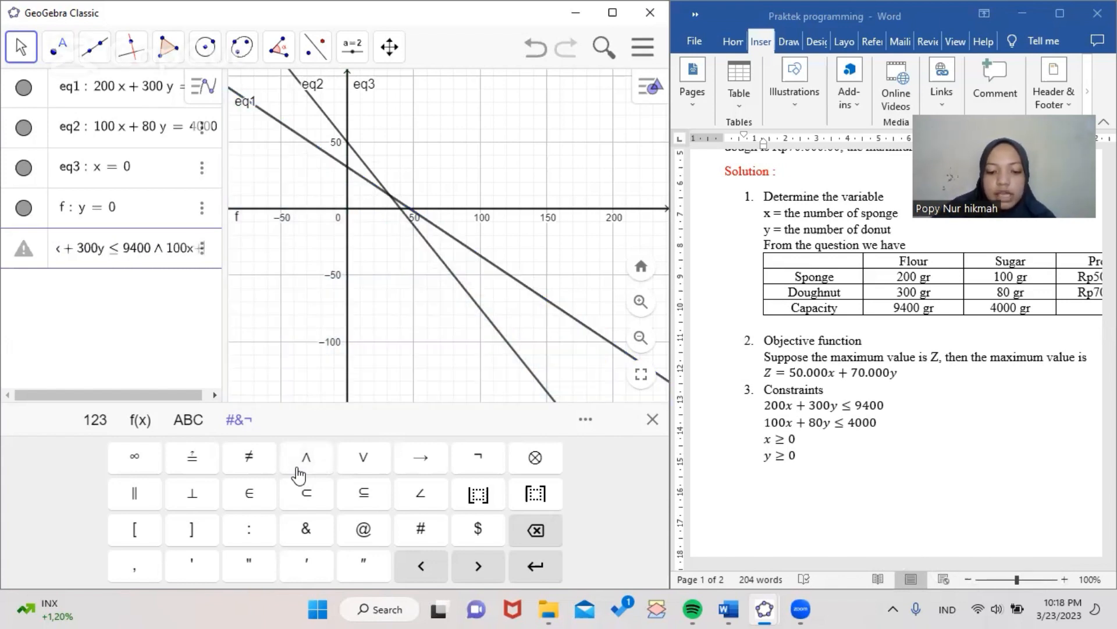
{"action": "type", "text": "+80y"}
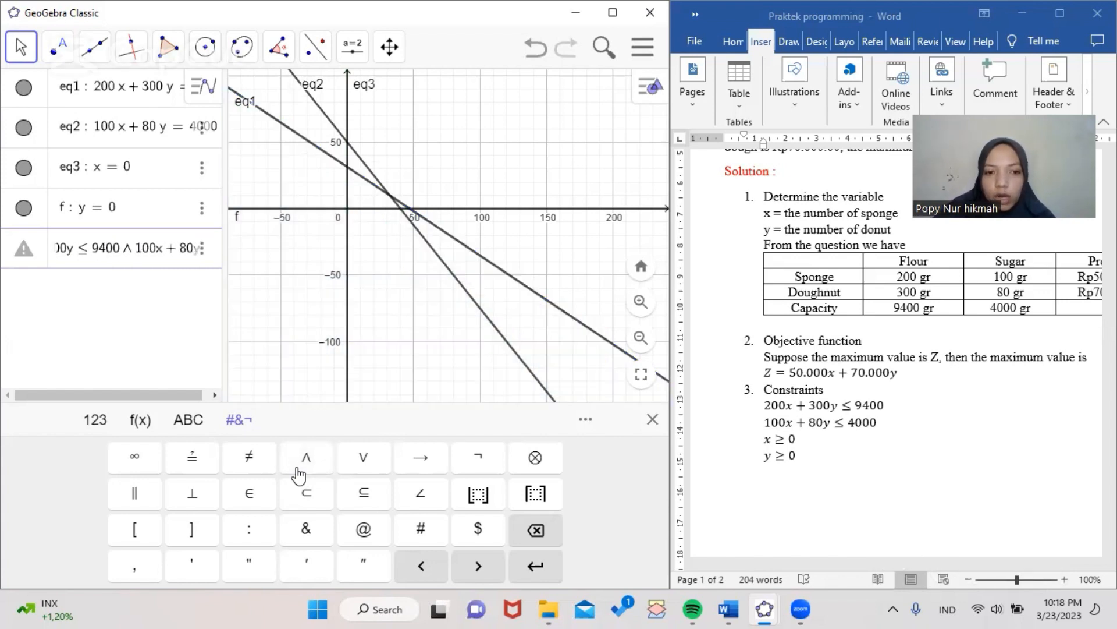
{"action": "type", "text": "<=40"}
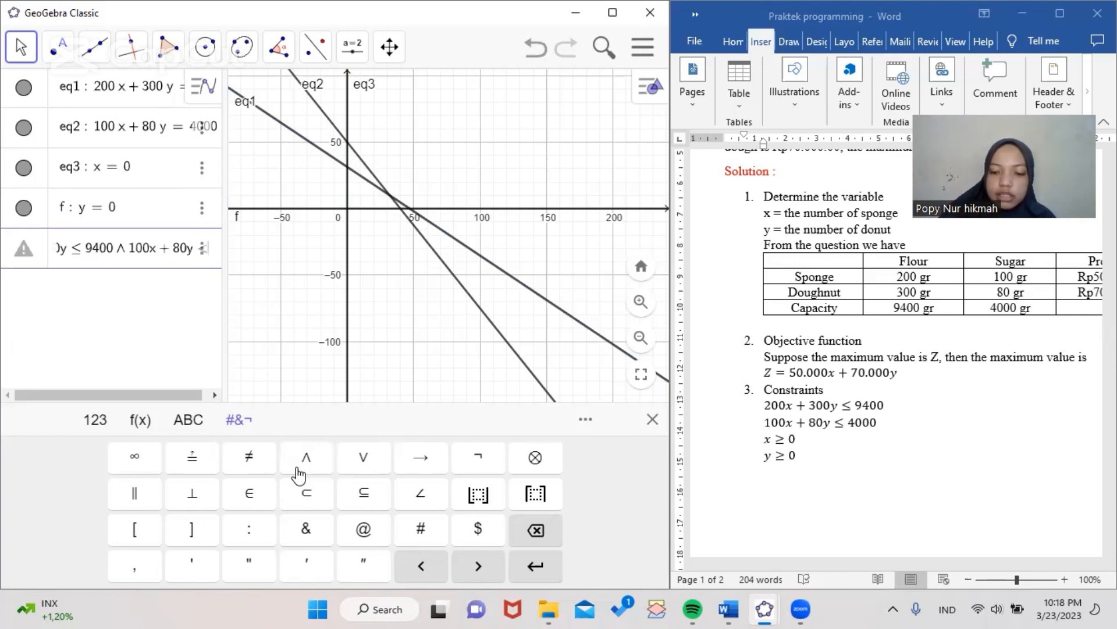
{"action": "type", "text": "000"}
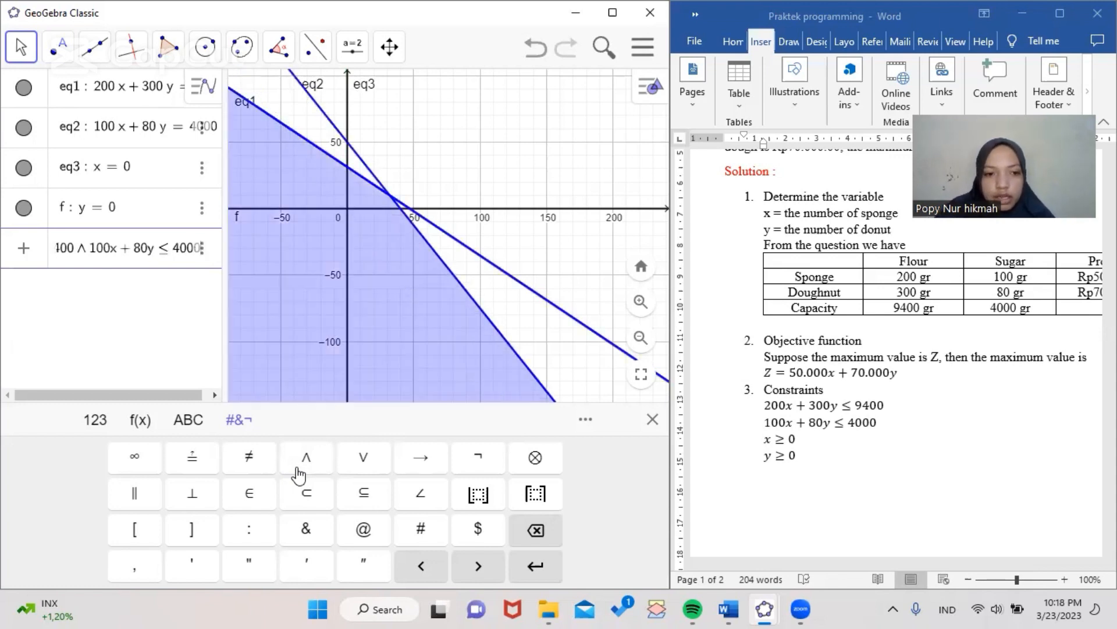
Extend the combined inequality with ∧ x ≥ 0 ∧ y ≥ 0 so only the feasible region is shaded
{"action": "left_click", "coordinate": [311, 466]}
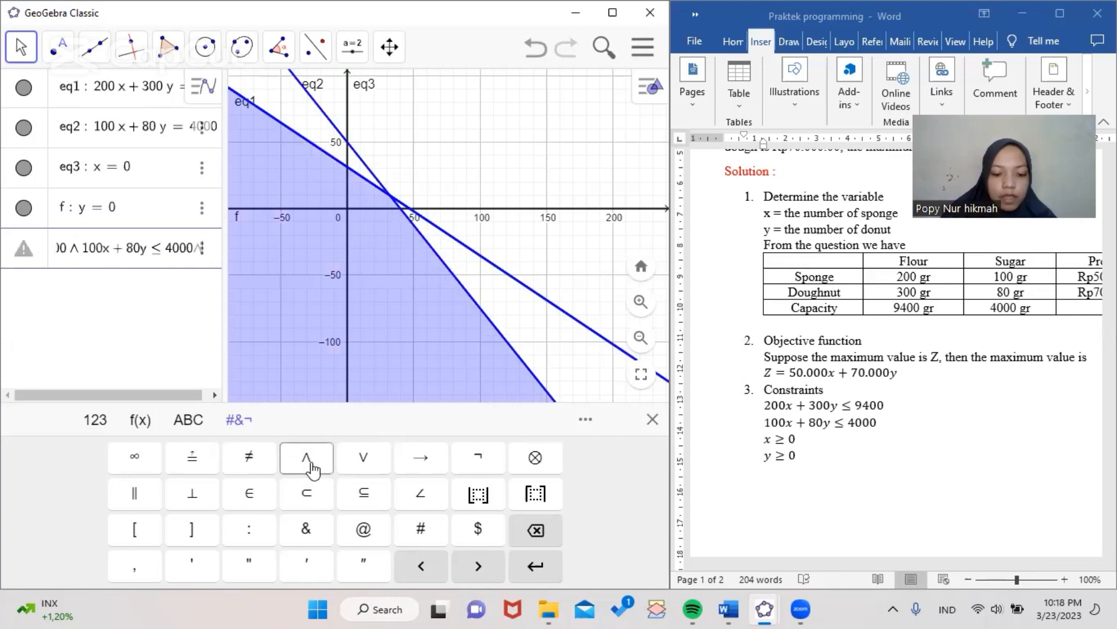
{"action": "type", "text": "x>=0"}
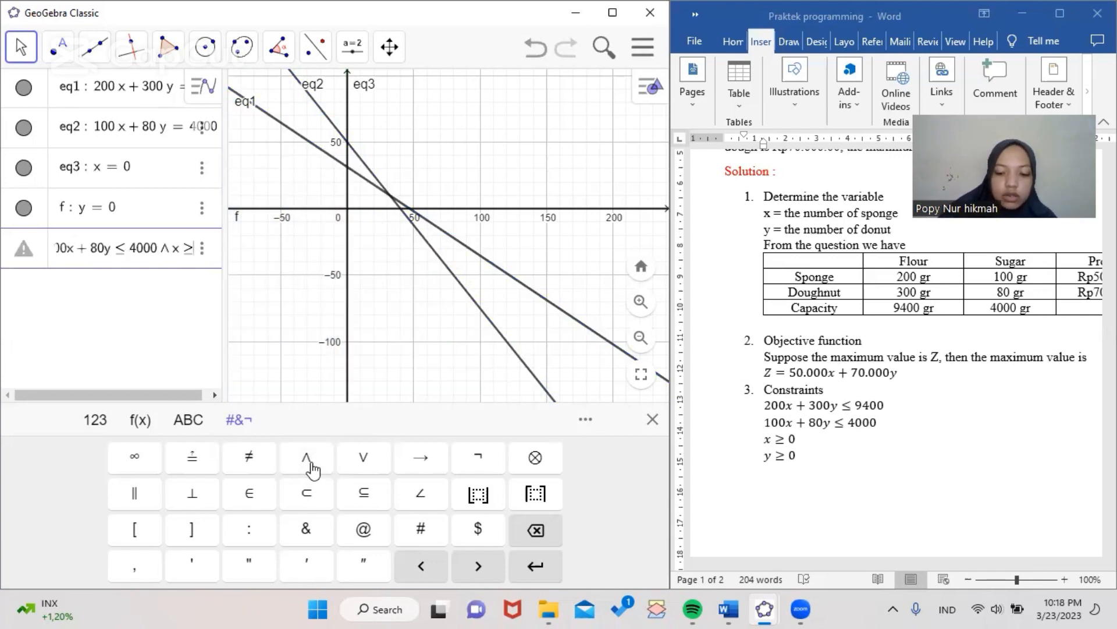
{"action": "left_click", "coordinate": [306, 463]}
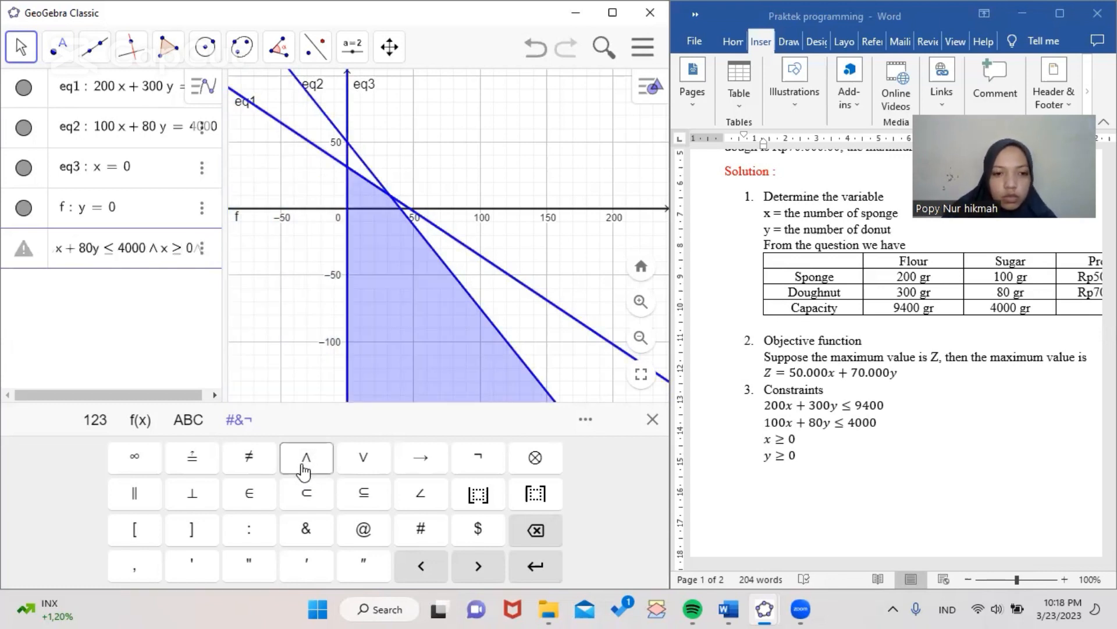
{"action": "type", "text": "y>="}
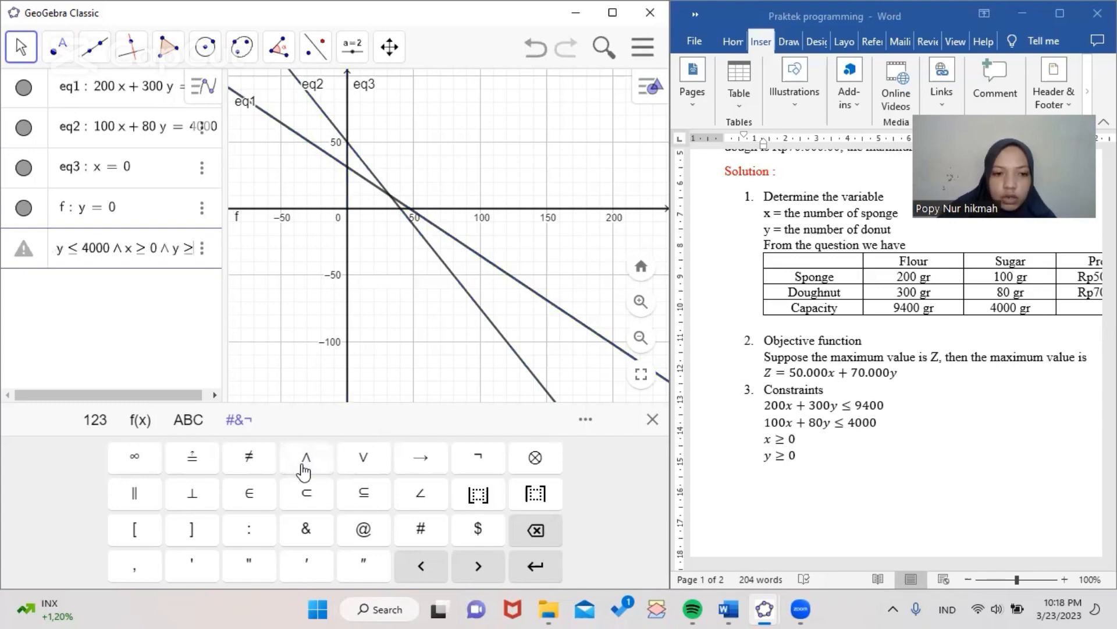
{"action": "type", "text": "0"}
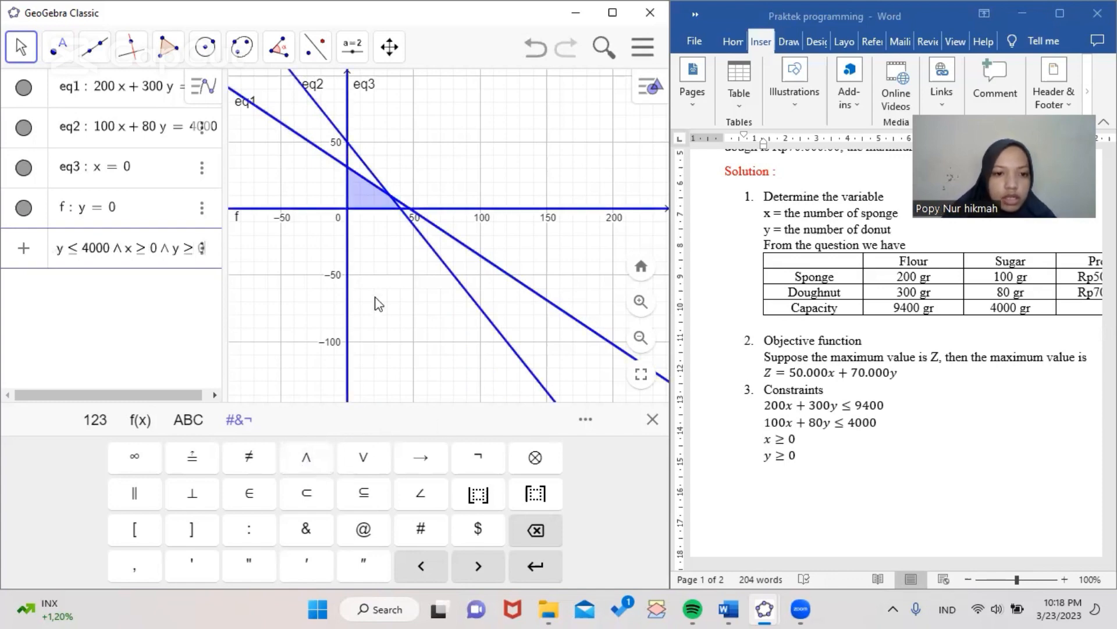
{"action": "scroll", "coordinate": [378, 304], "scroll_direction": "up", "scroll_amount": 3}
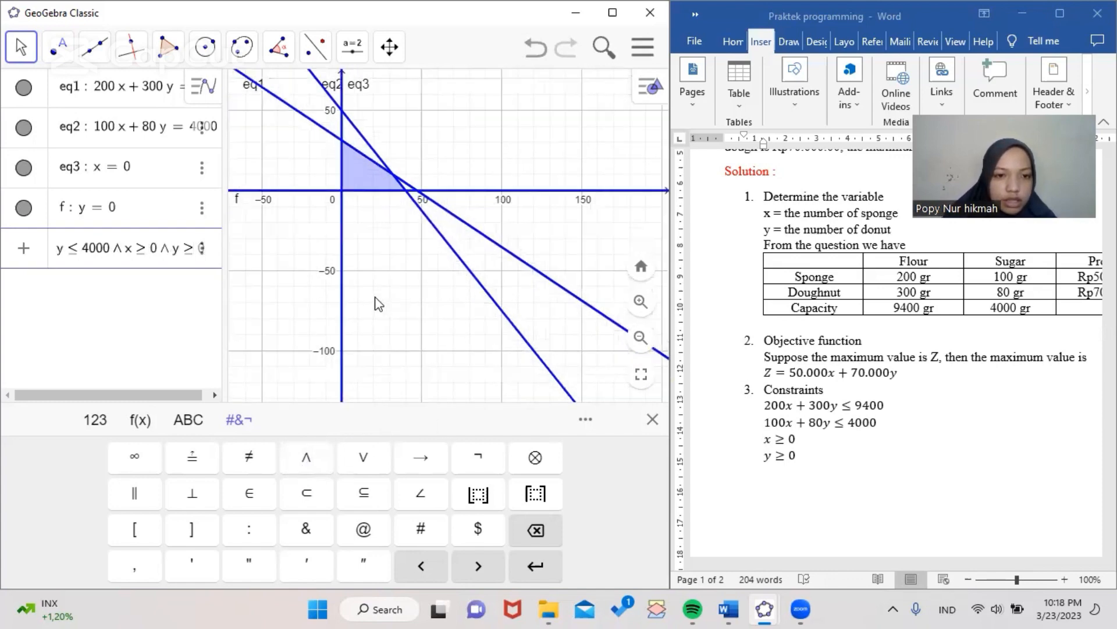
{"action": "left_click", "coordinate": [652, 419]}
{"action": "key", "text": "Return"}
With the Intersect tool, mark corner A where x = 0 meets y = 0 and corner B where x = 0 meets the flour line
{"action": "left_click_drag", "start_coordinate": [460, 269], "coordinate": [487, 434]}
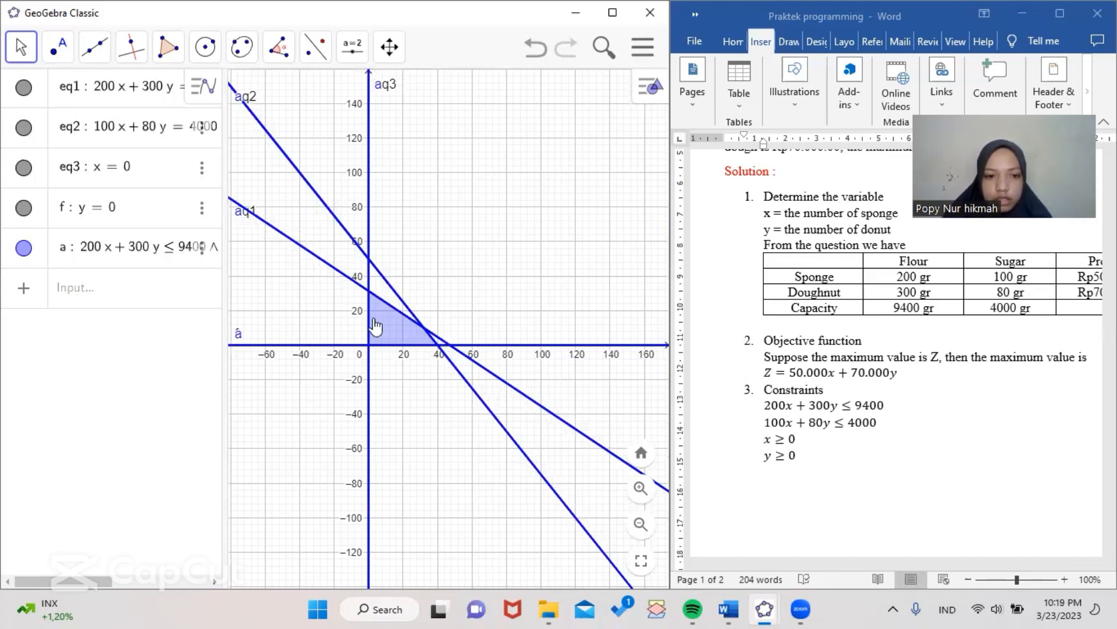
{"action": "left_click", "coordinate": [113, 291]}
{"action": "left_click", "coordinate": [683, 403]}
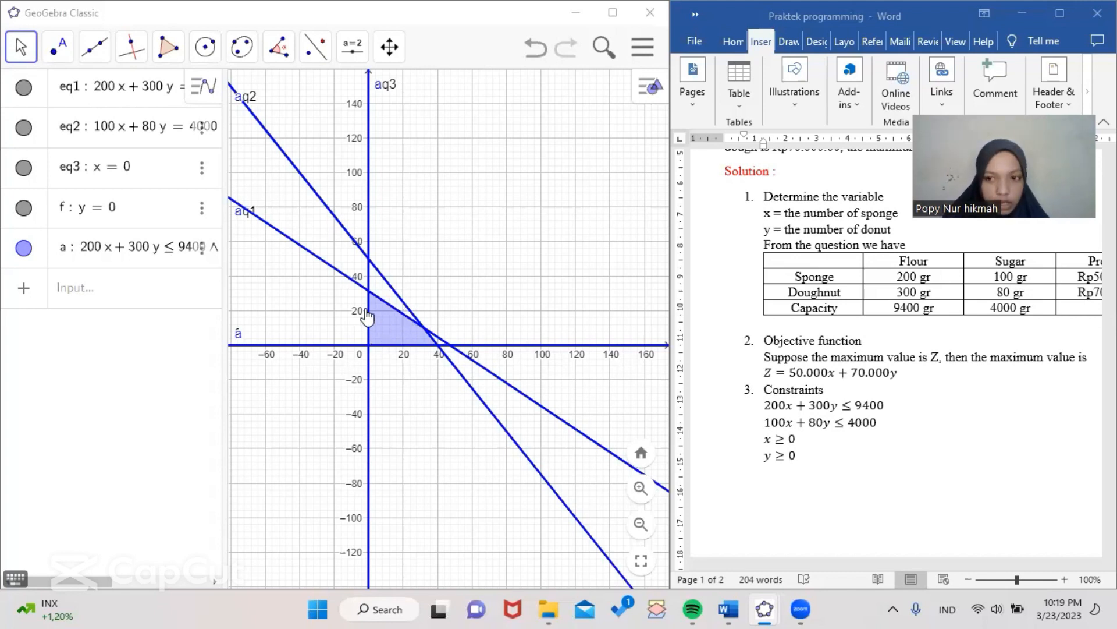
{"action": "left_click", "coordinate": [135, 298]}
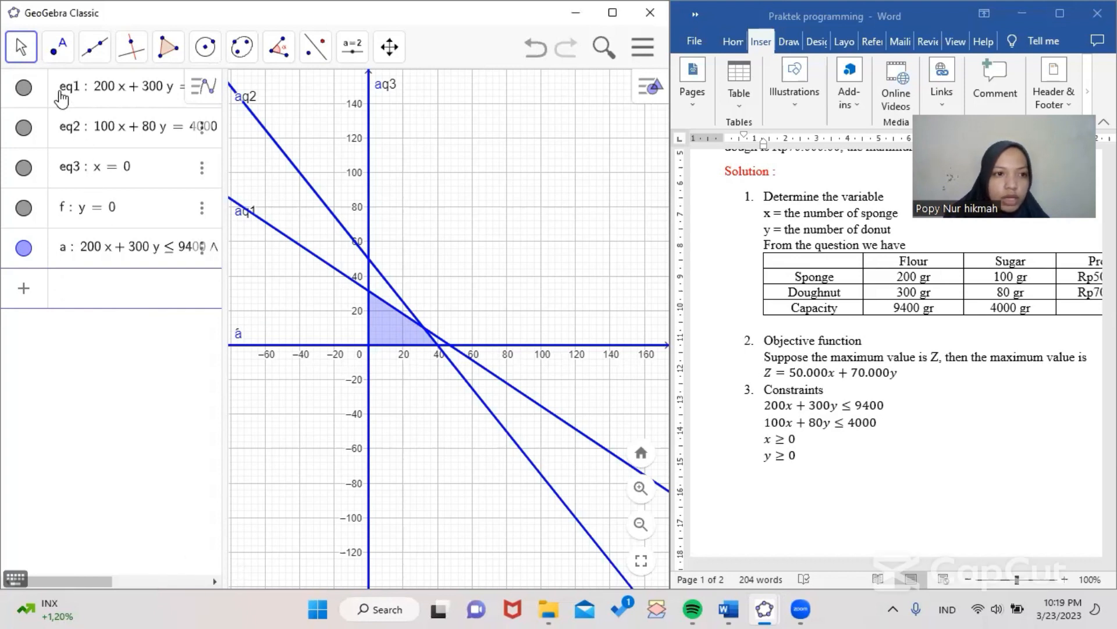
{"action": "left_click", "coordinate": [58, 47]}
{"action": "left_click", "coordinate": [131, 202]}
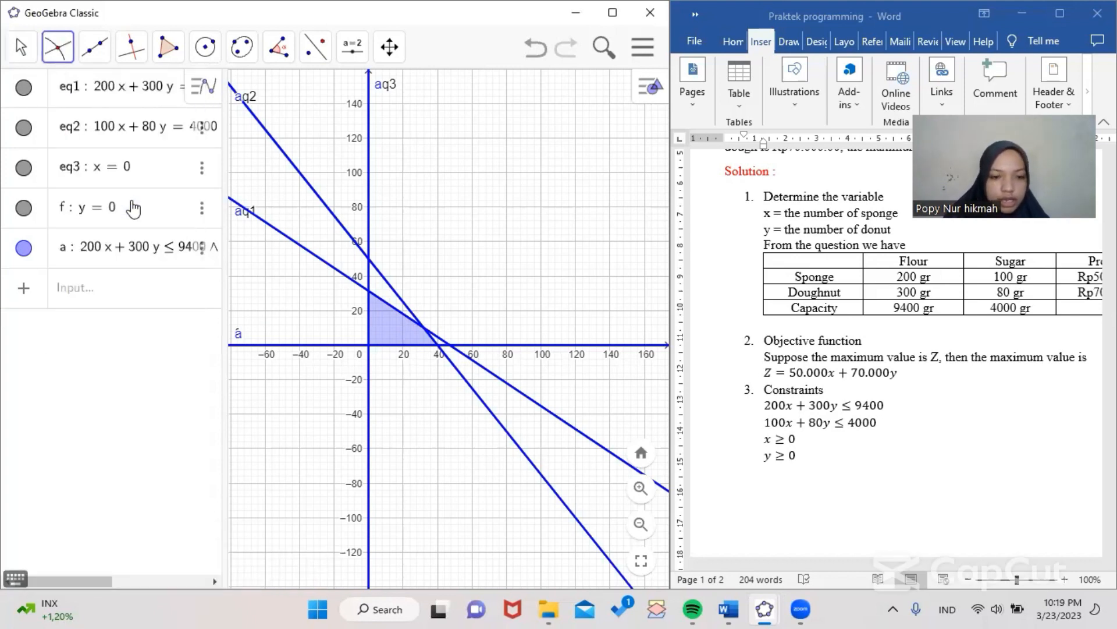
{"action": "left_click", "coordinate": [369, 325]}
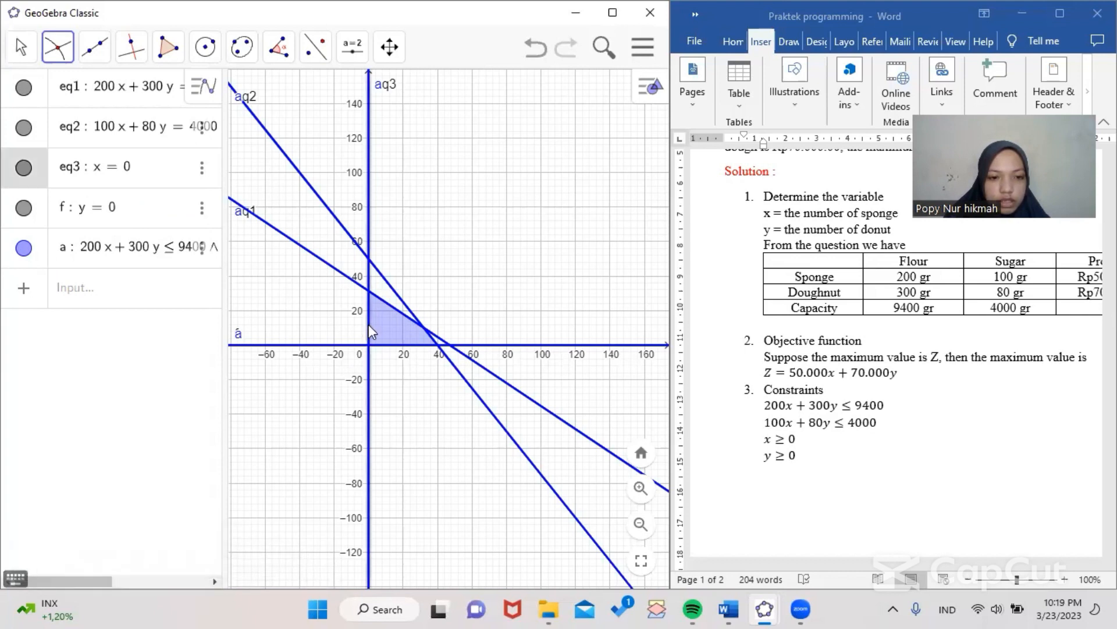
{"action": "left_click", "coordinate": [409, 350]}
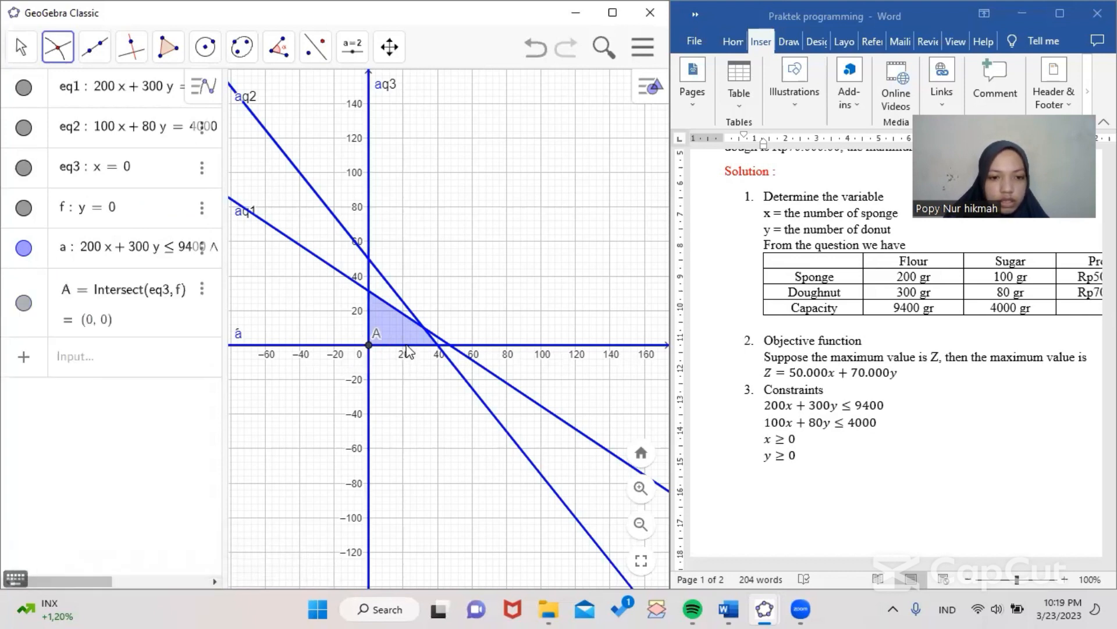
{"action": "left_click", "coordinate": [369, 326]}
{"action": "left_click", "coordinate": [348, 279]}
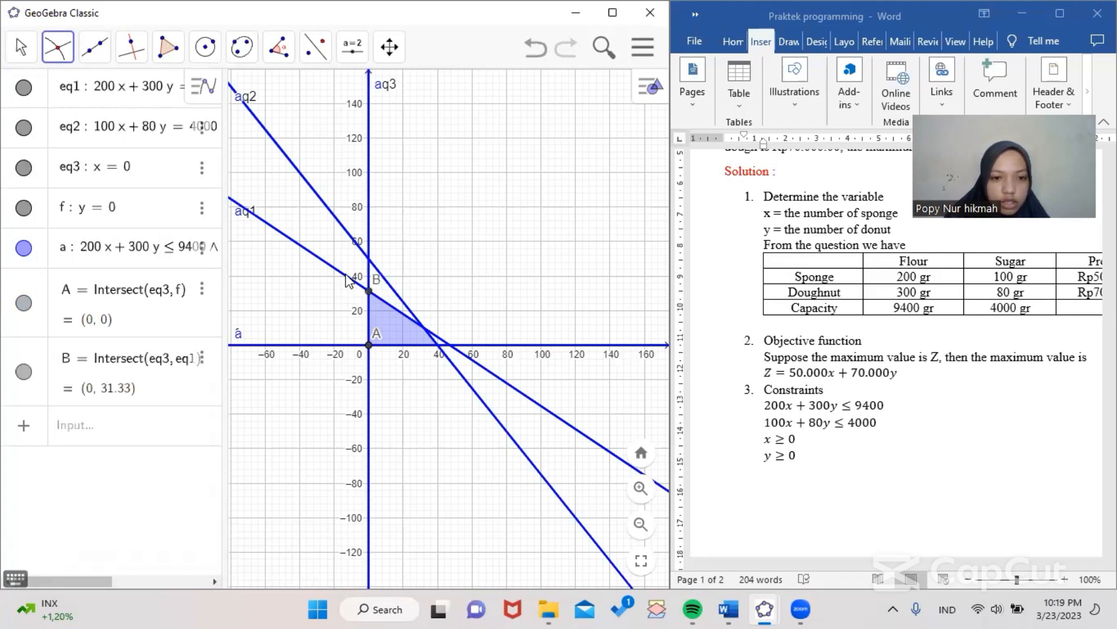
Mark corner C where y = 0 meets the sugar line and corner D where the flour and sugar lines cross
{"action": "left_click", "coordinate": [421, 345]}
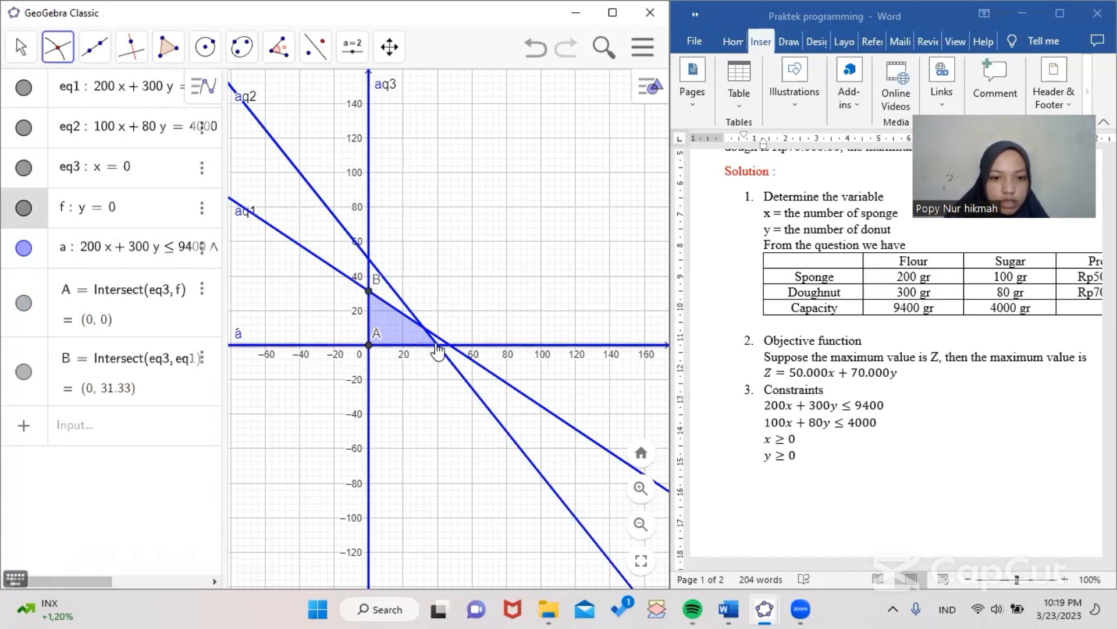
{"action": "left_click", "coordinate": [436, 343]}
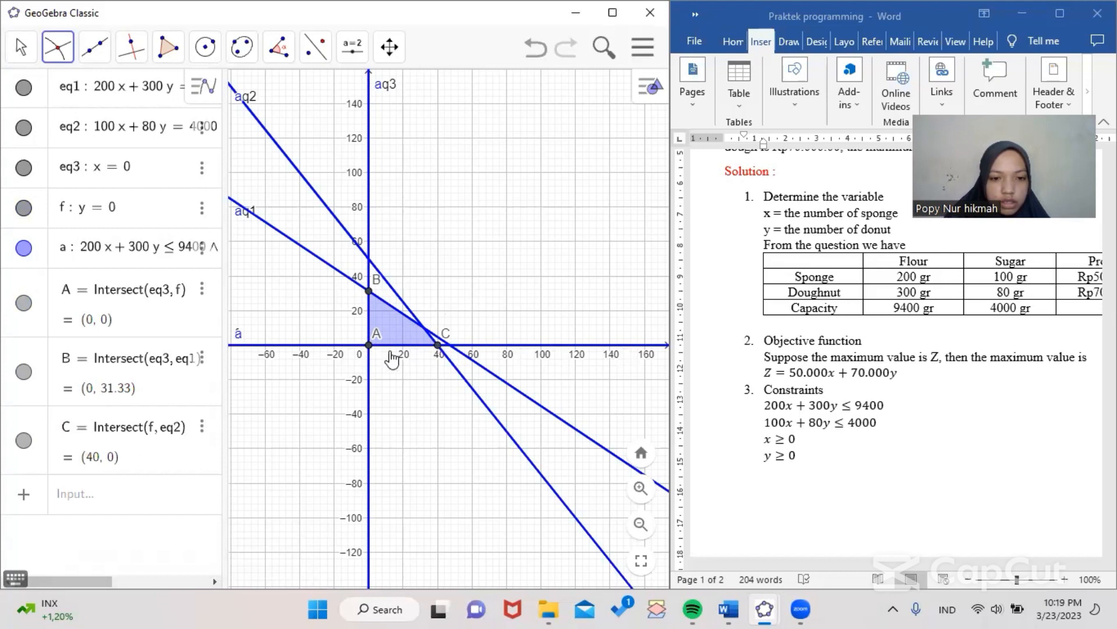
{"action": "left_click", "coordinate": [403, 312]}
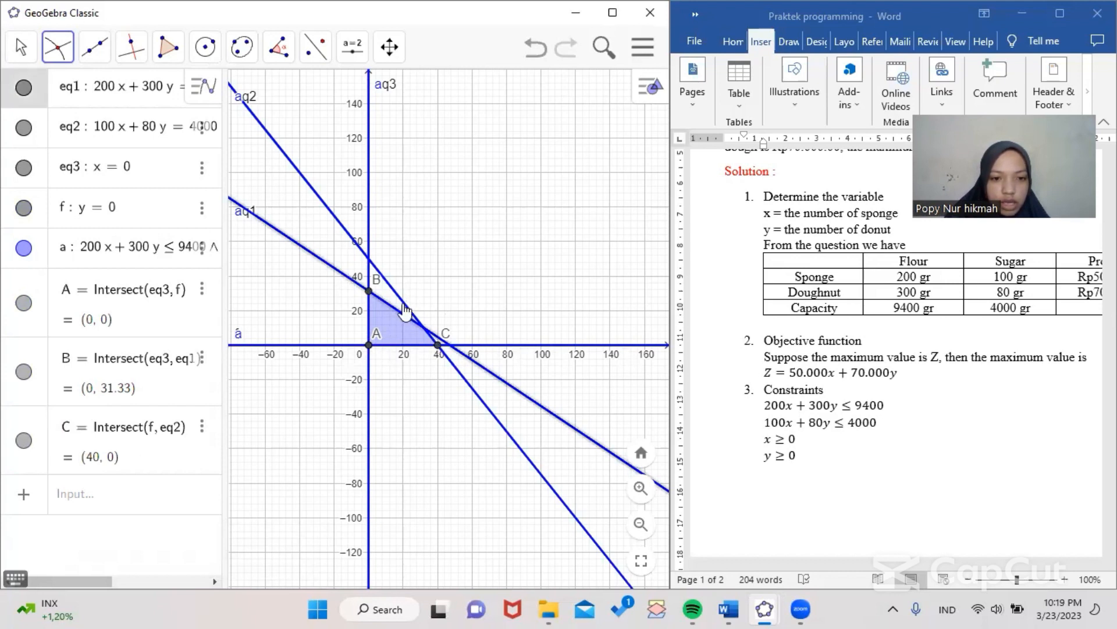
{"action": "left_click", "coordinate": [407, 313]}
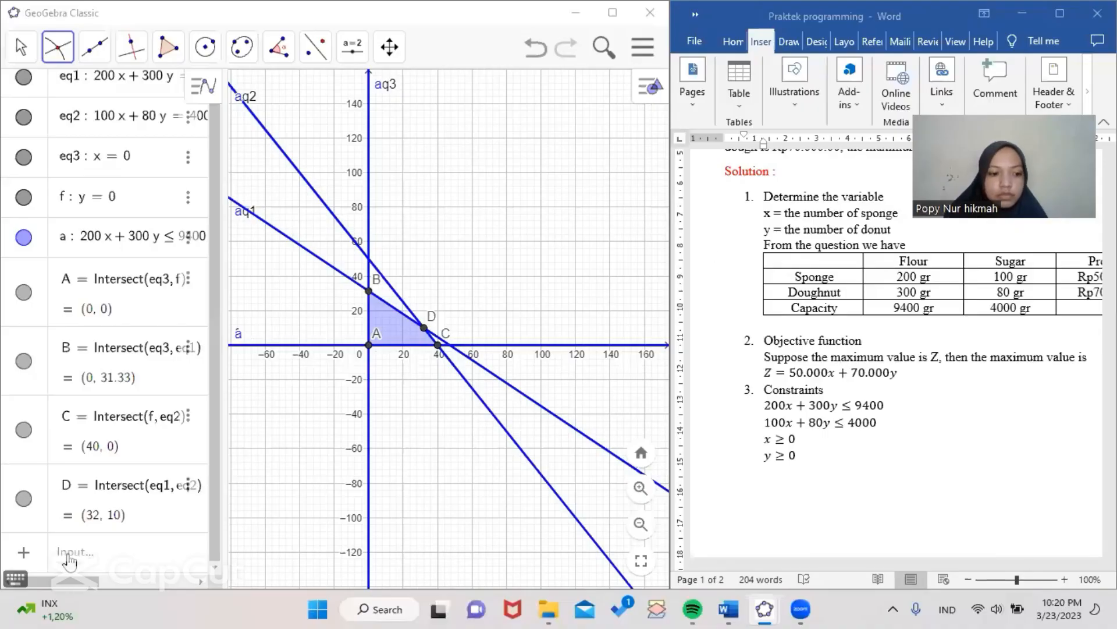
Try to enter the objective line 50000x + 70000y = k
{"action": "left_click", "coordinate": [70, 560]}
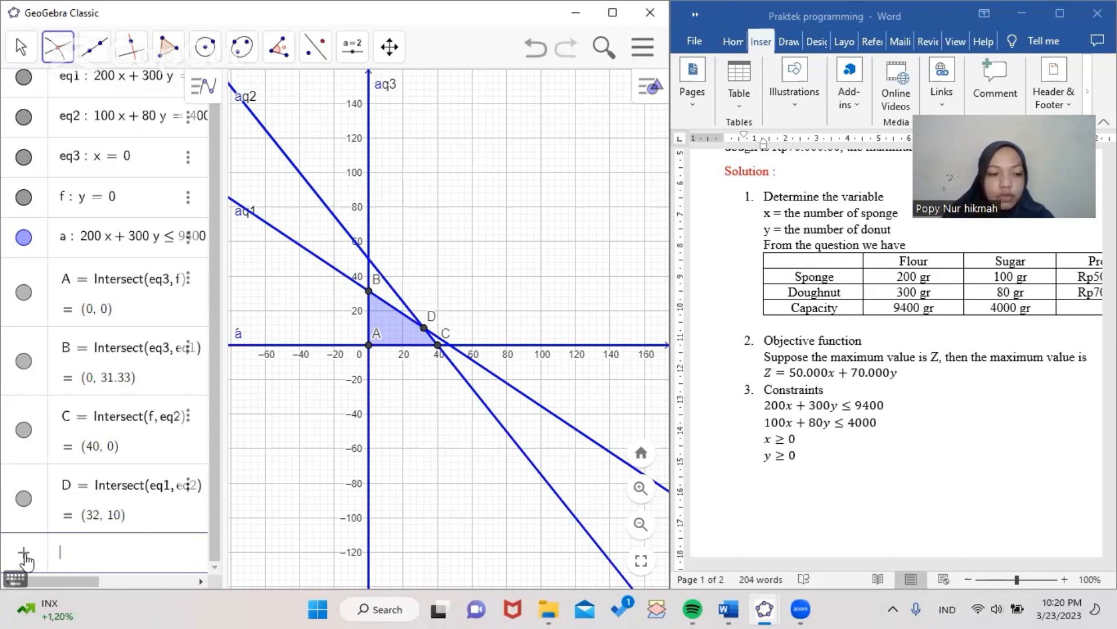
{"action": "type", "text": "5000"}
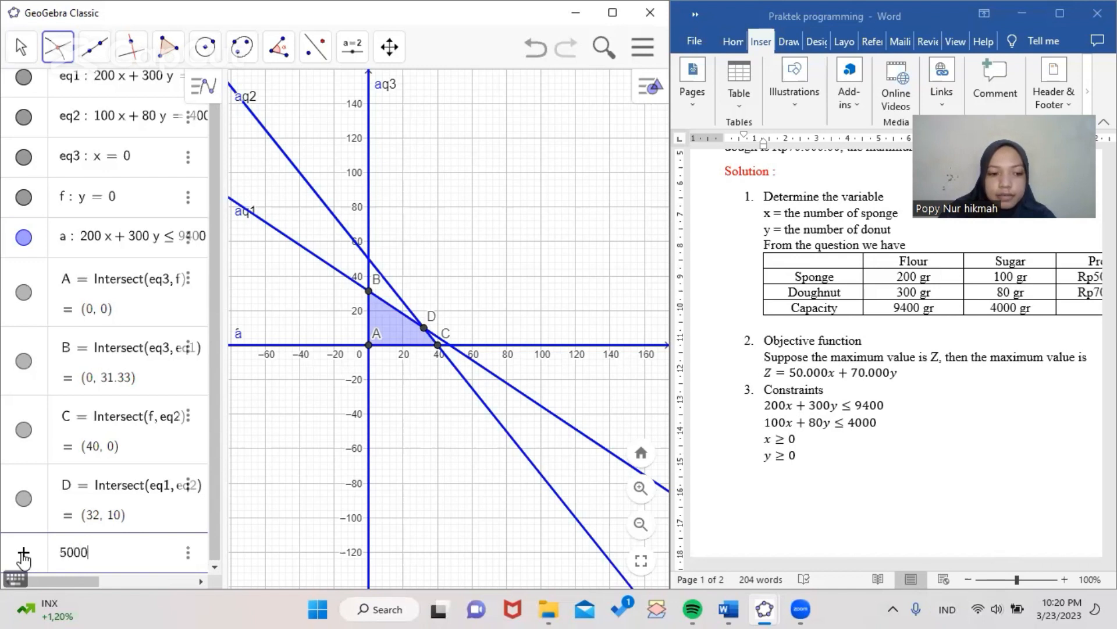
{"action": "type", "text": "0x + "}
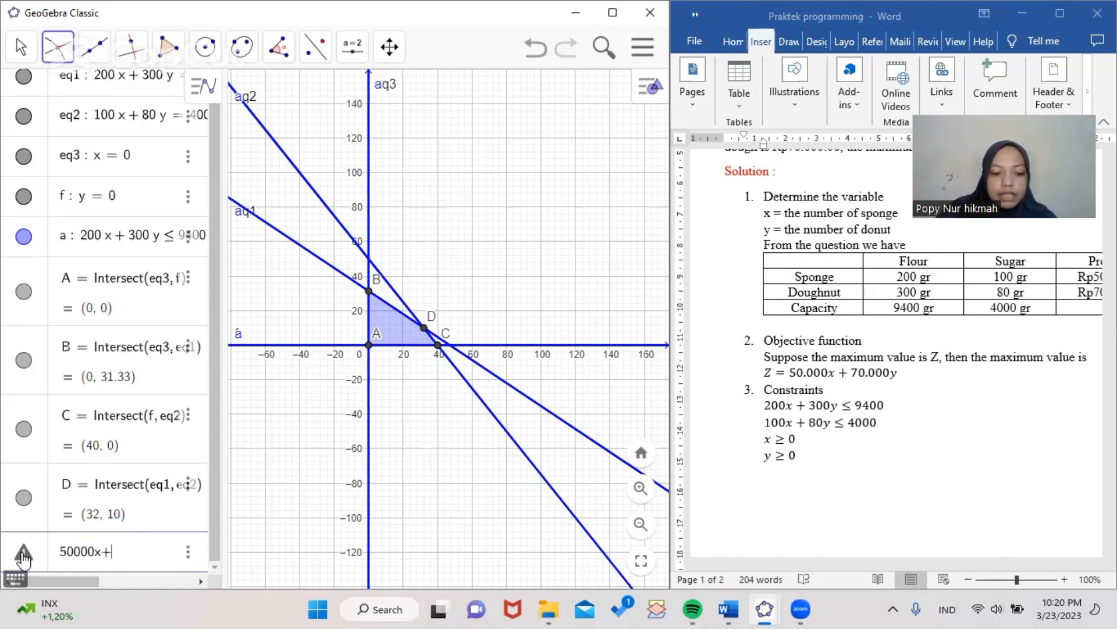
{"action": "type", "text": "700"}
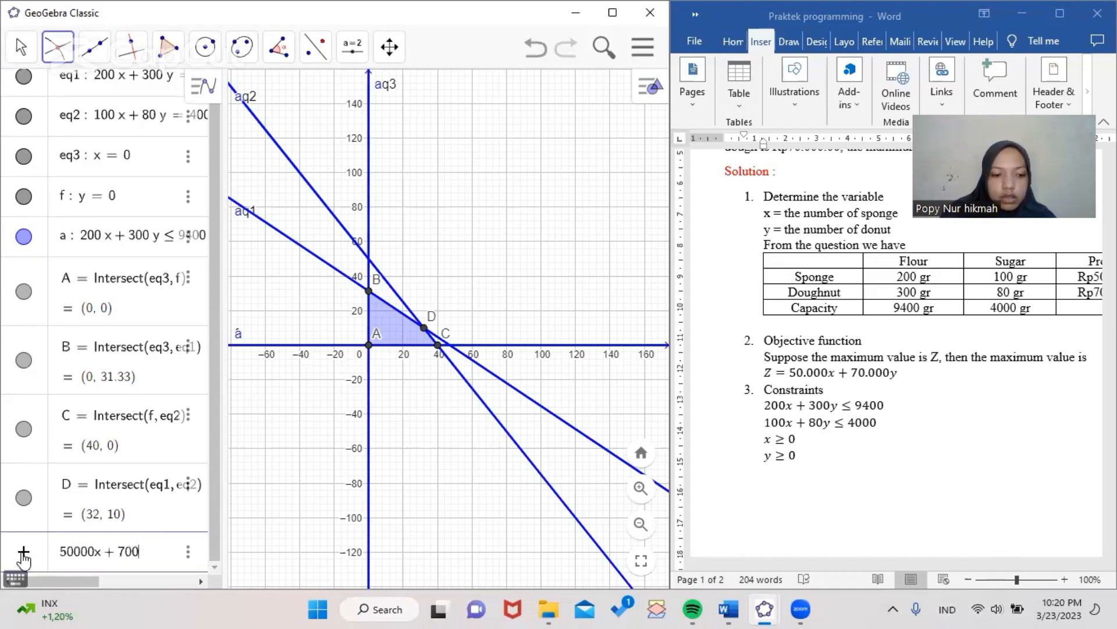
{"action": "type", "text": "00y "}
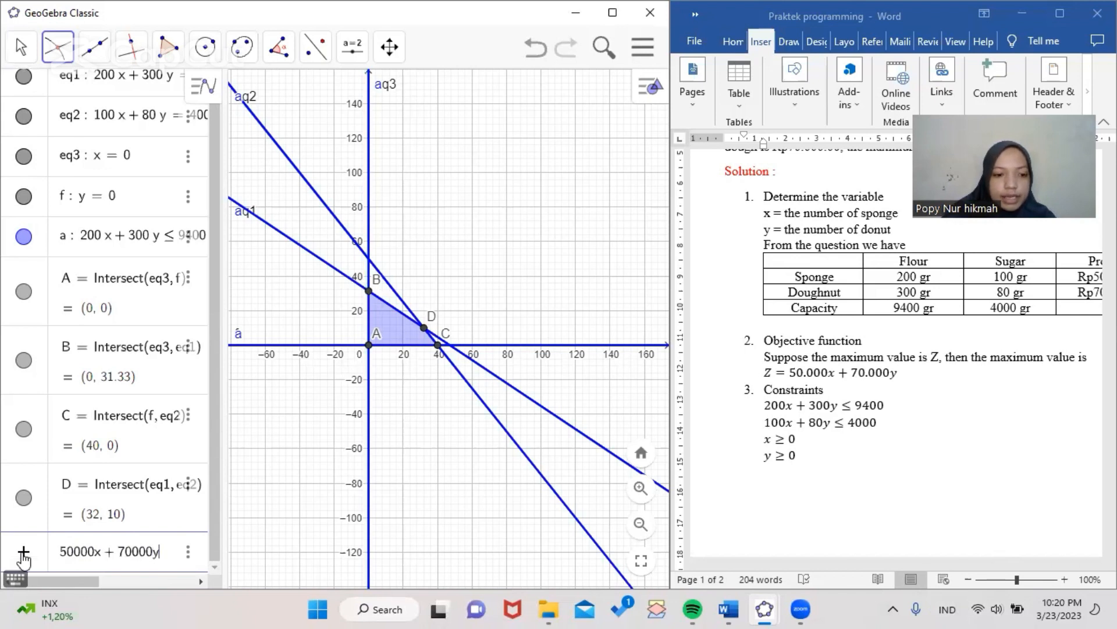
{"action": "type", "text": "= "}
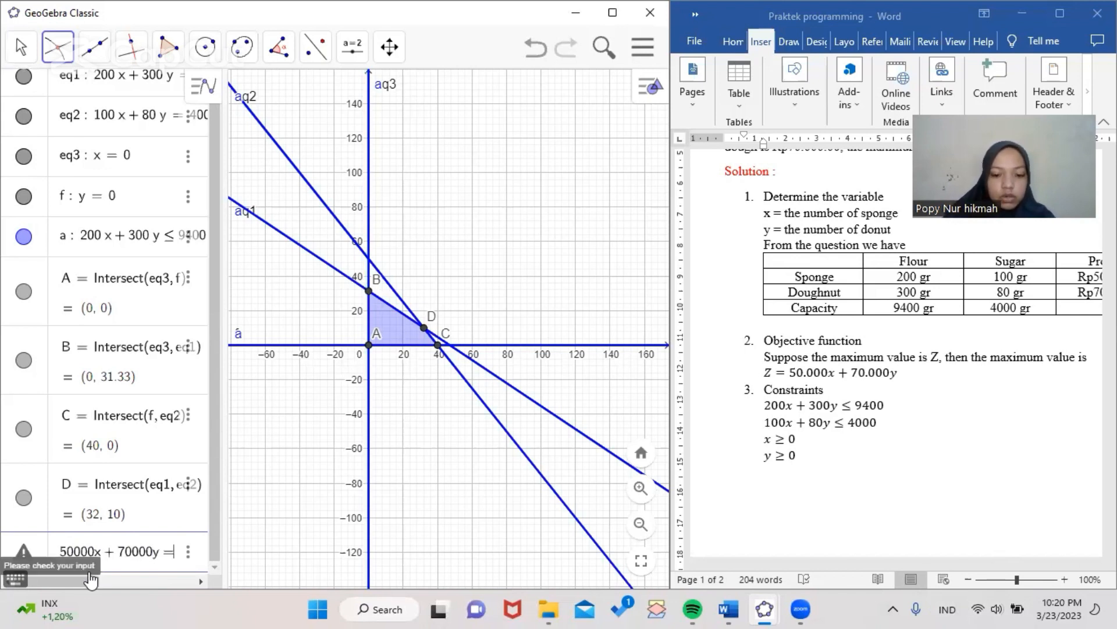
{"action": "type", "text": "k"}
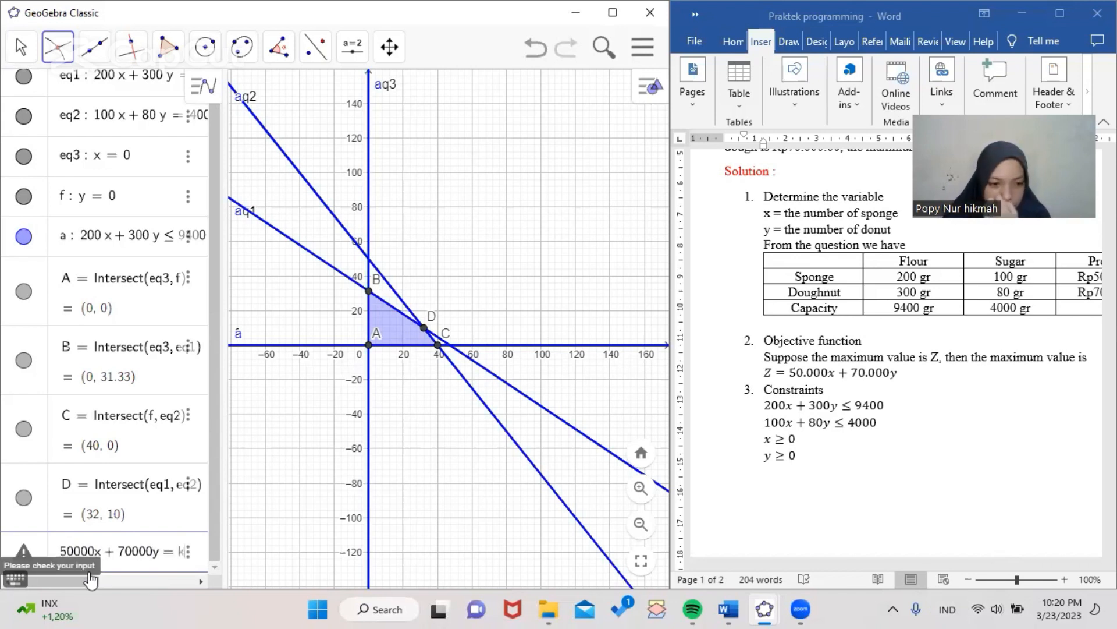
{"action": "key", "text": "Return"}
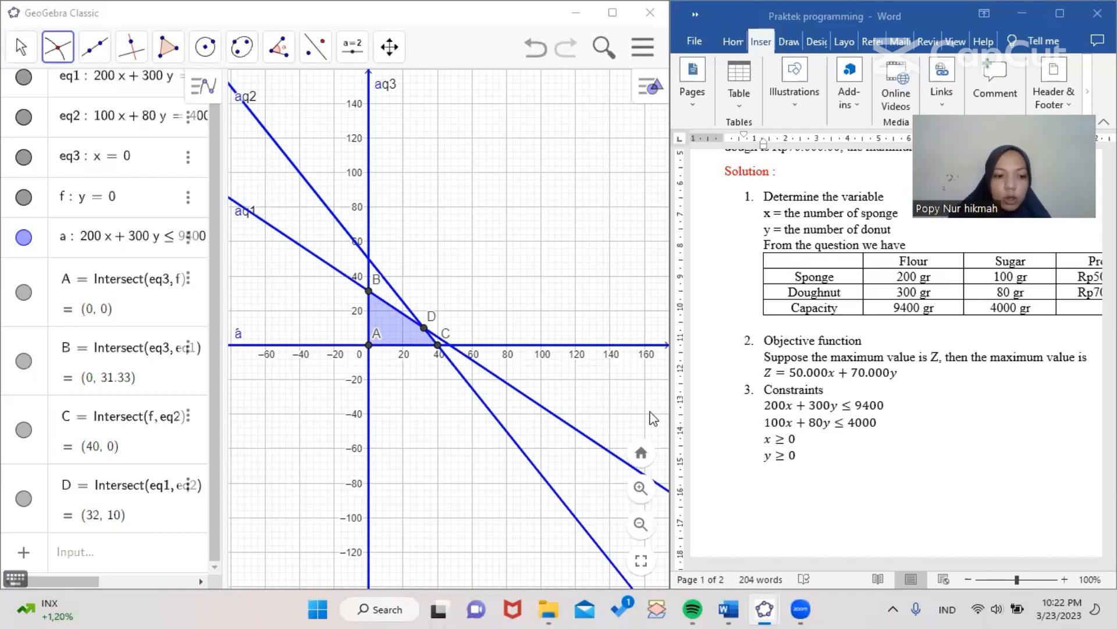
Enter the objective line 50000x + 70000y = k, creating a slider for k
{"action": "left_click", "coordinate": [129, 554]}
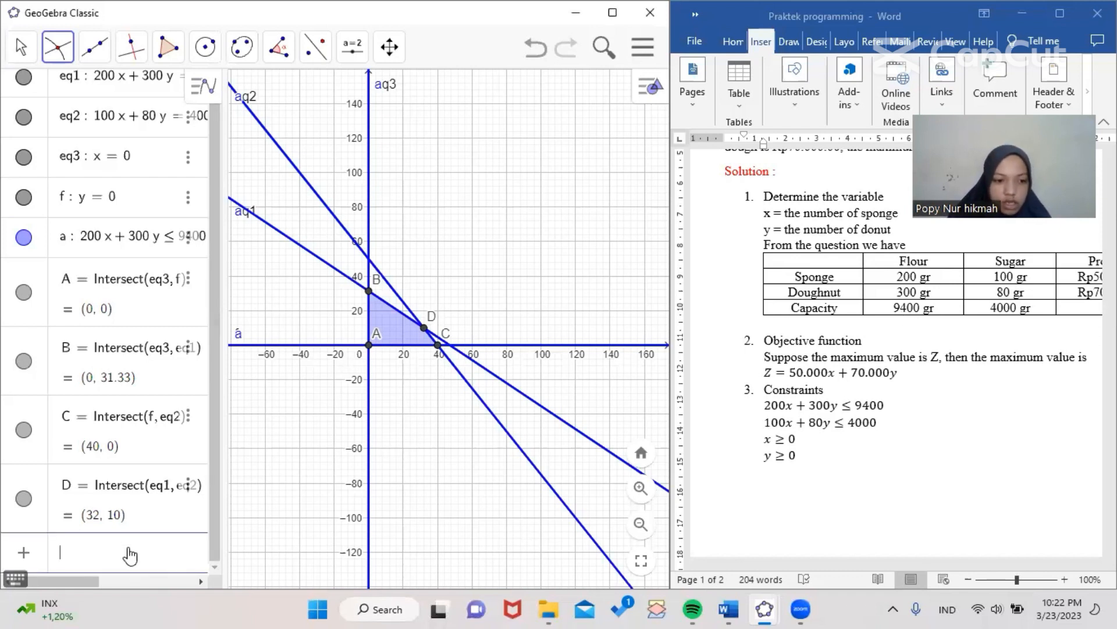
{"action": "type", "text": "50"}
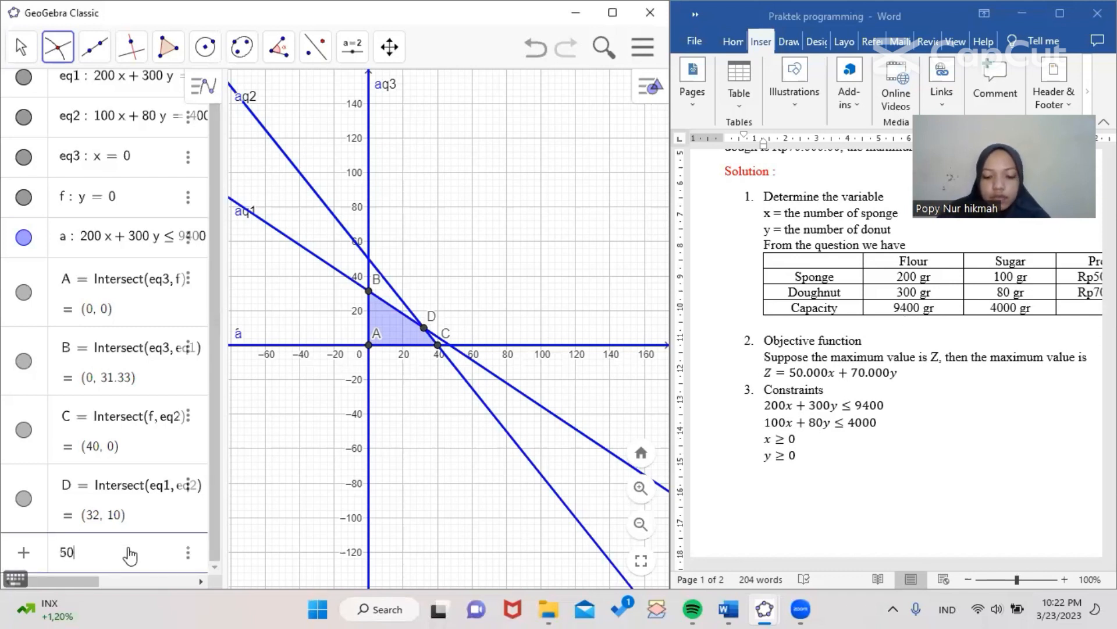
{"action": "type", "text": "000x "}
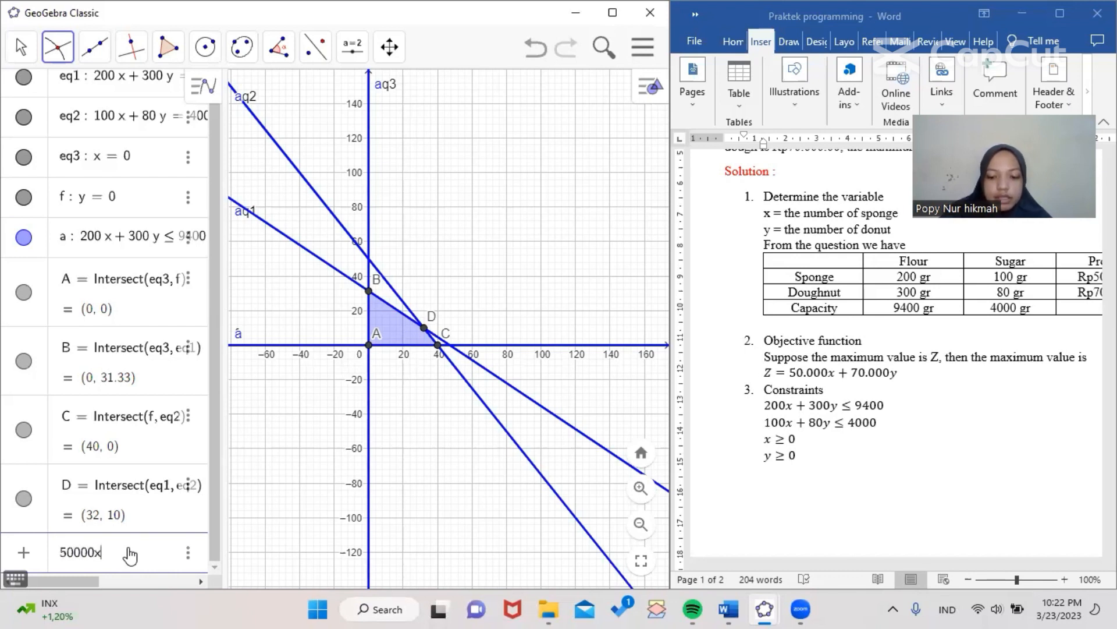
{"action": "type", "text": "+ 700"}
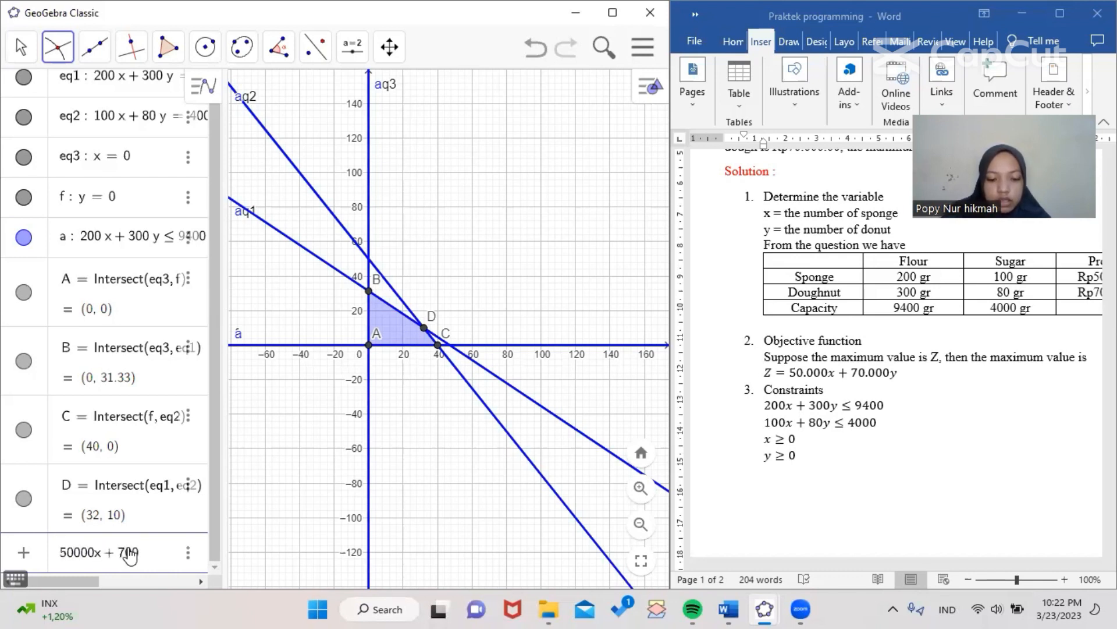
{"action": "type", "text": "00y "}
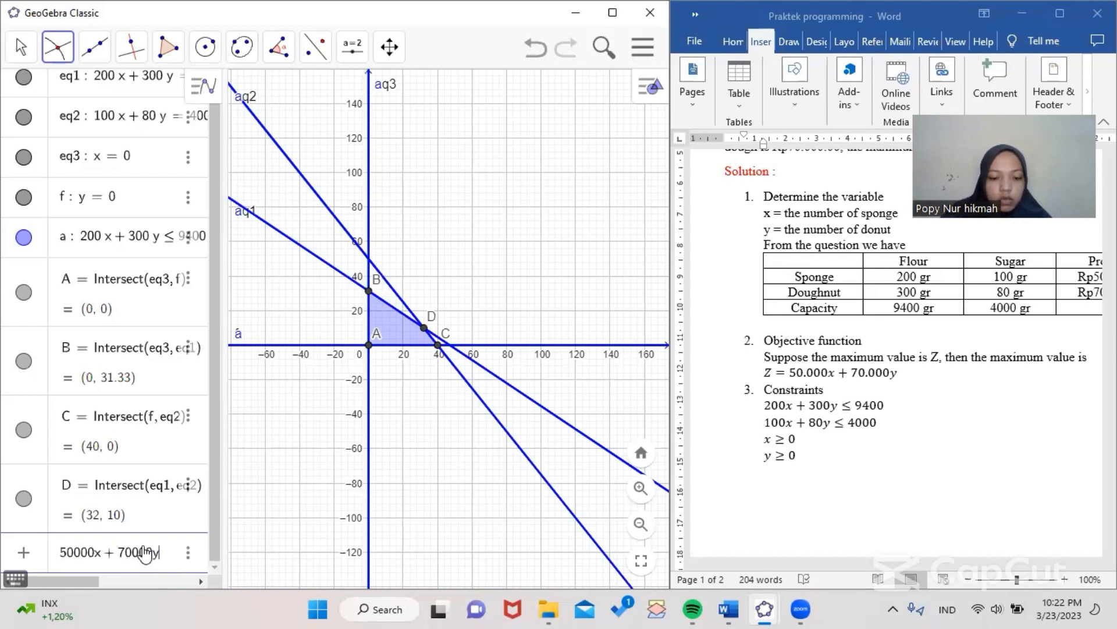
{"action": "type", "text": "= k"}
{"action": "key", "text": "Return"}
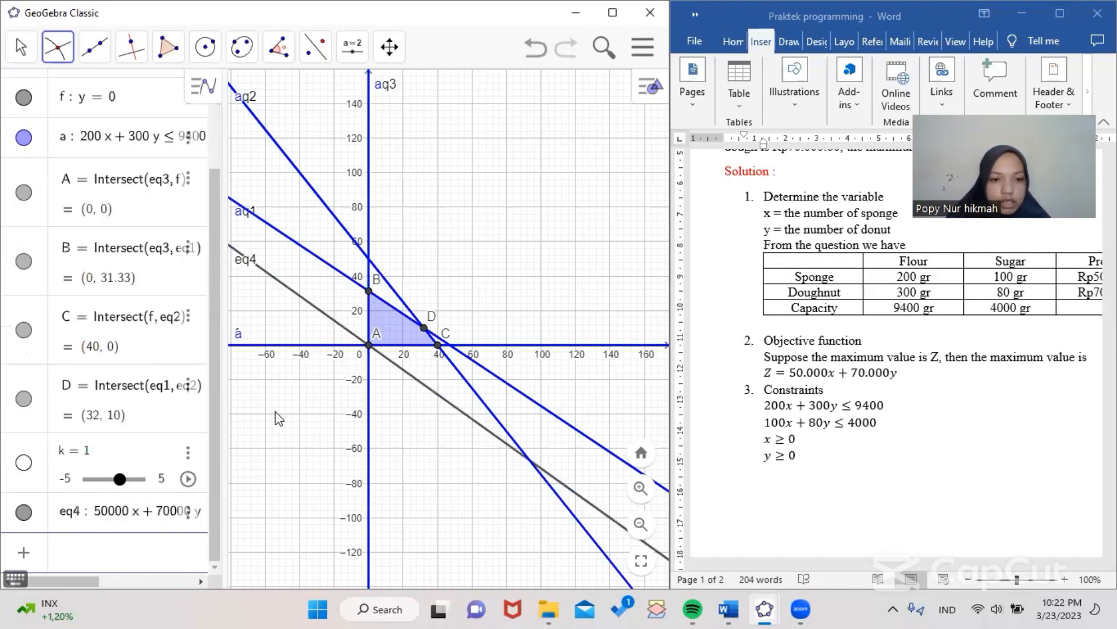
Set the slider k's range to run from 0 to 10000000
{"action": "left_click", "coordinate": [69, 481]}
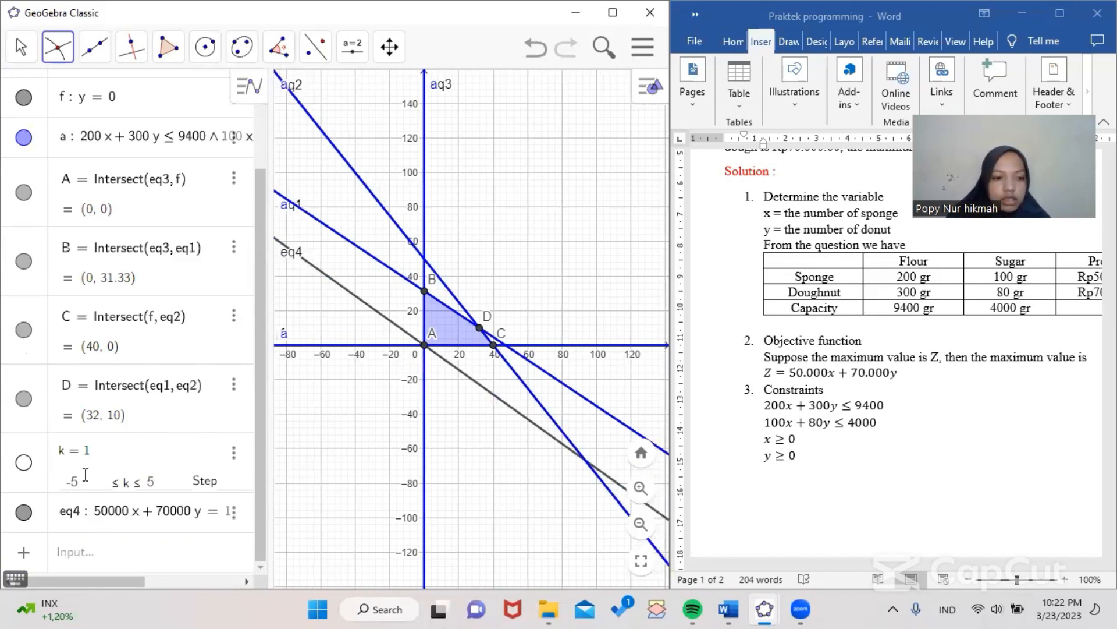
{"action": "type", "text": "0"}
{"action": "left_click", "coordinate": [163, 479]}
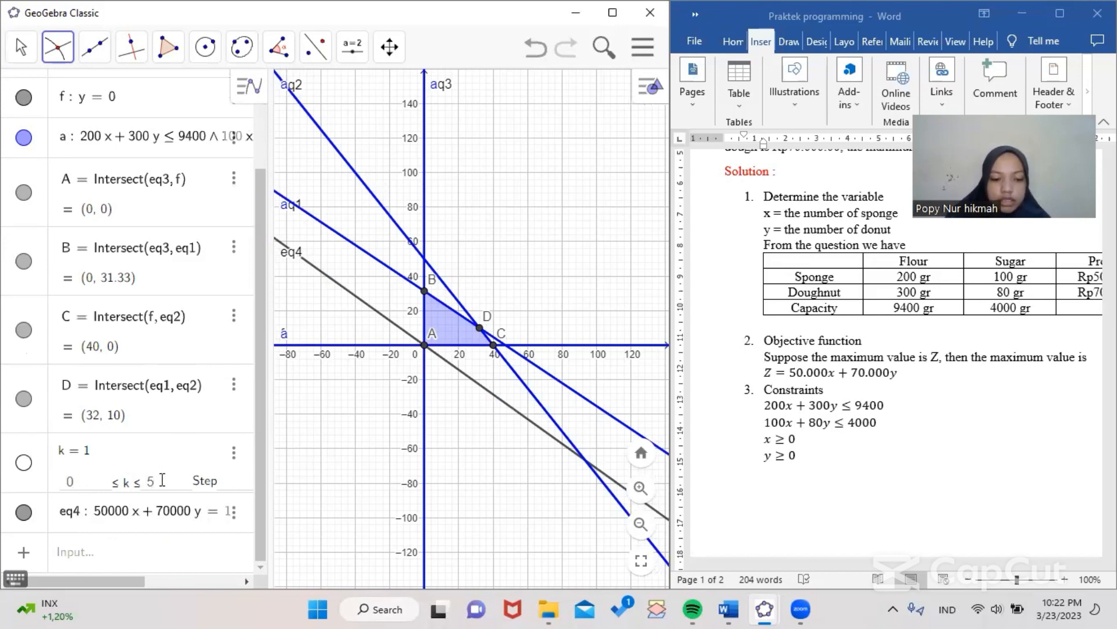
{"action": "type", "text": "10"}
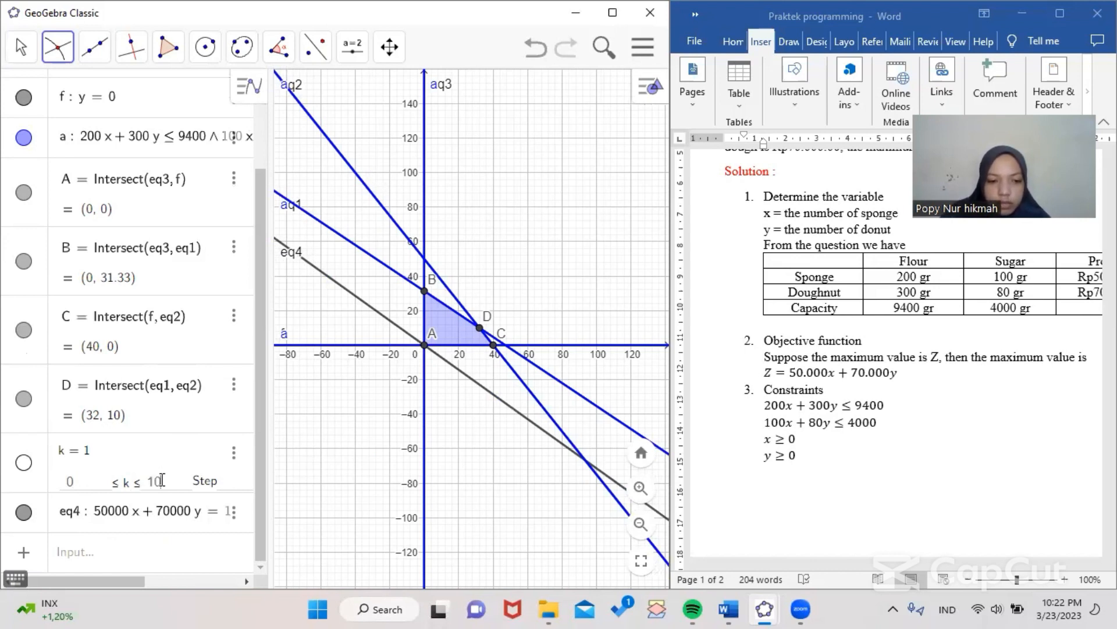
{"action": "type", "text": "00000"}
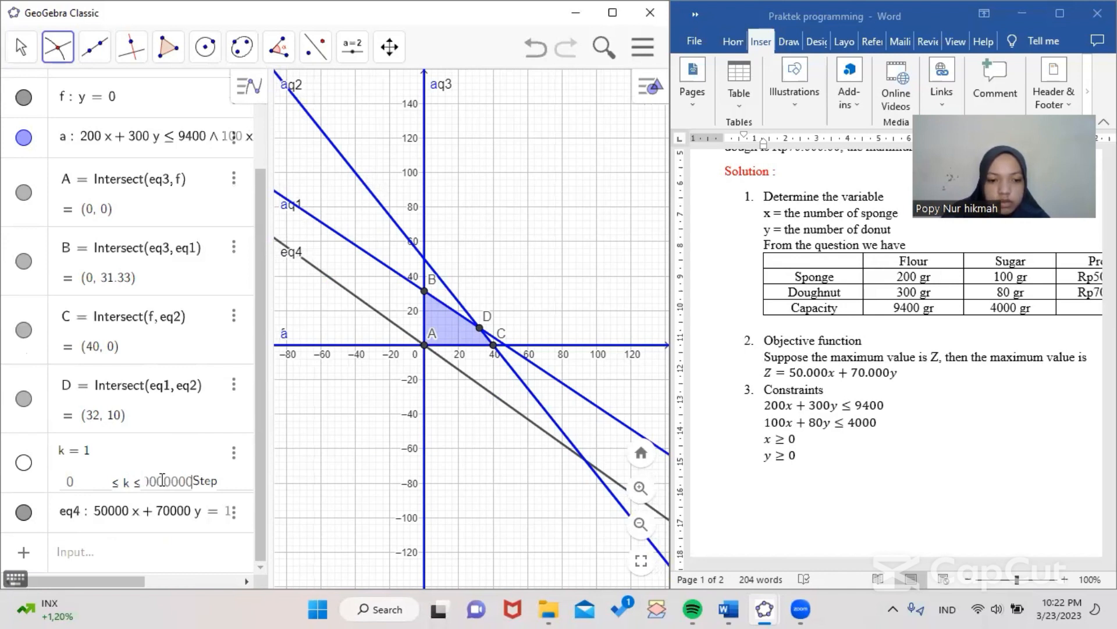
{"action": "key", "text": "Return"}
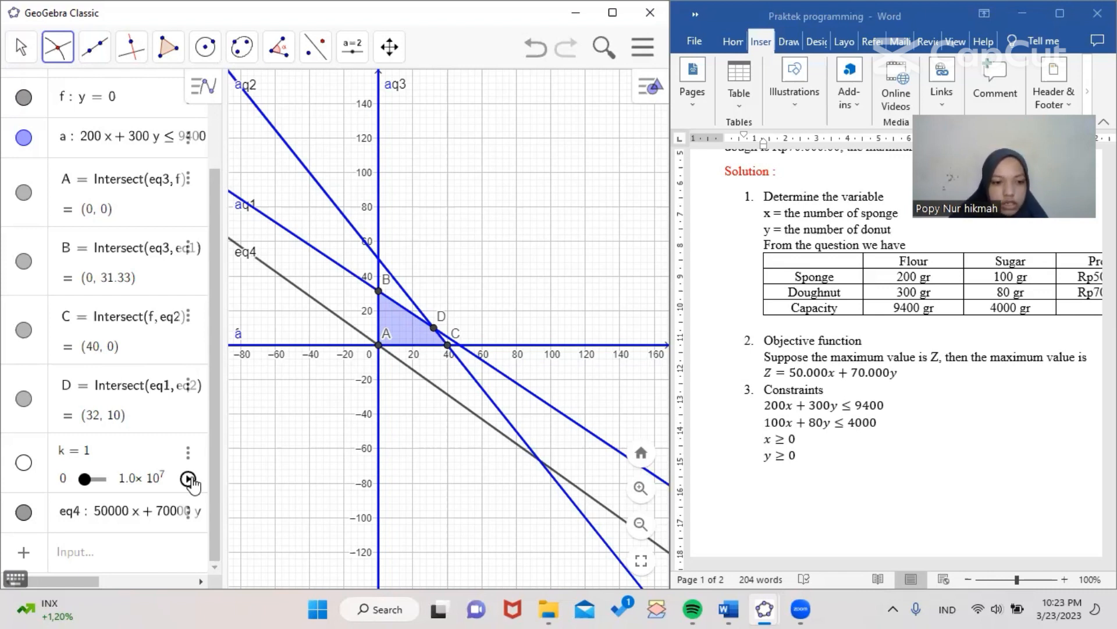
Animate slider k, then slide it to about 2320000 so the objective line touches corner D
{"action": "left_click", "coordinate": [189, 480]}
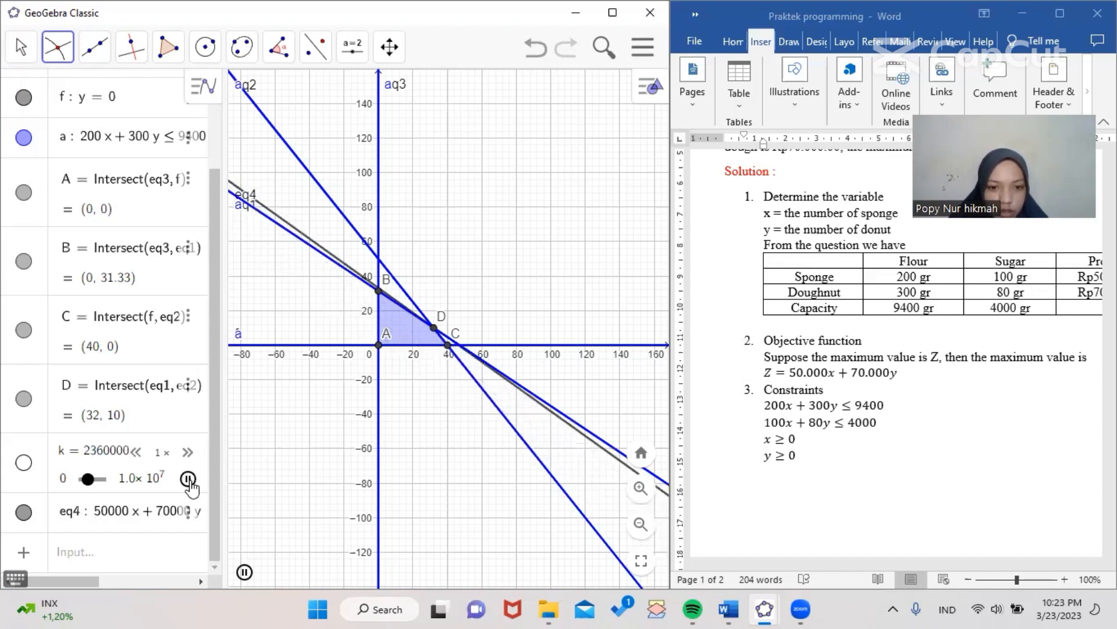
{"action": "left_click", "coordinate": [188, 480]}
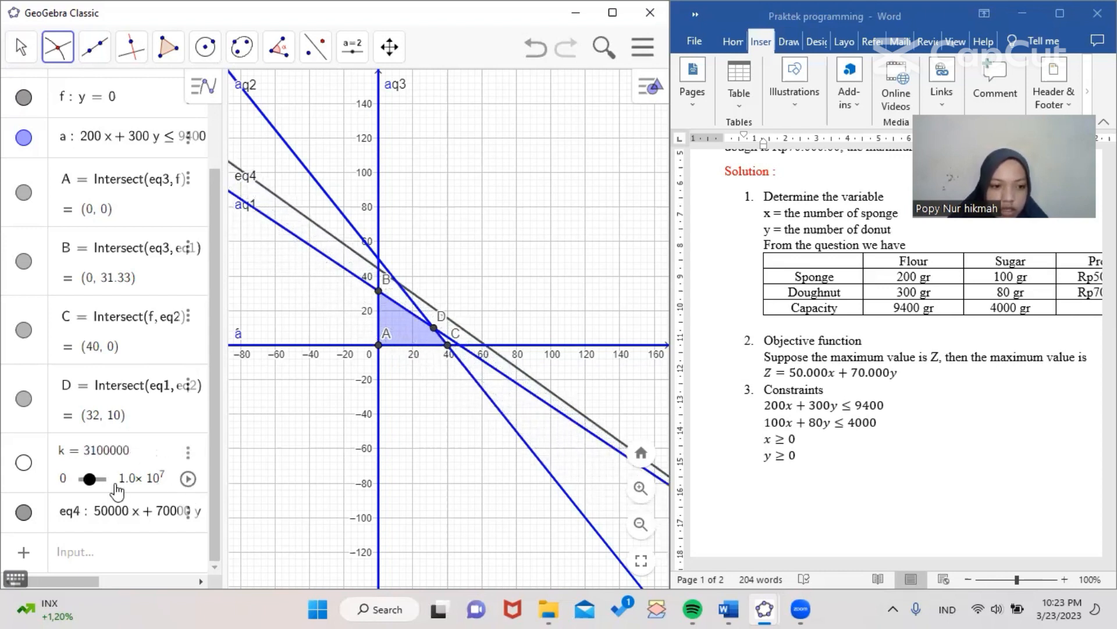
{"action": "left_click", "coordinate": [89, 482]}
{"action": "left_click_drag", "start_coordinate": [92, 489], "coordinate": [102, 491]}
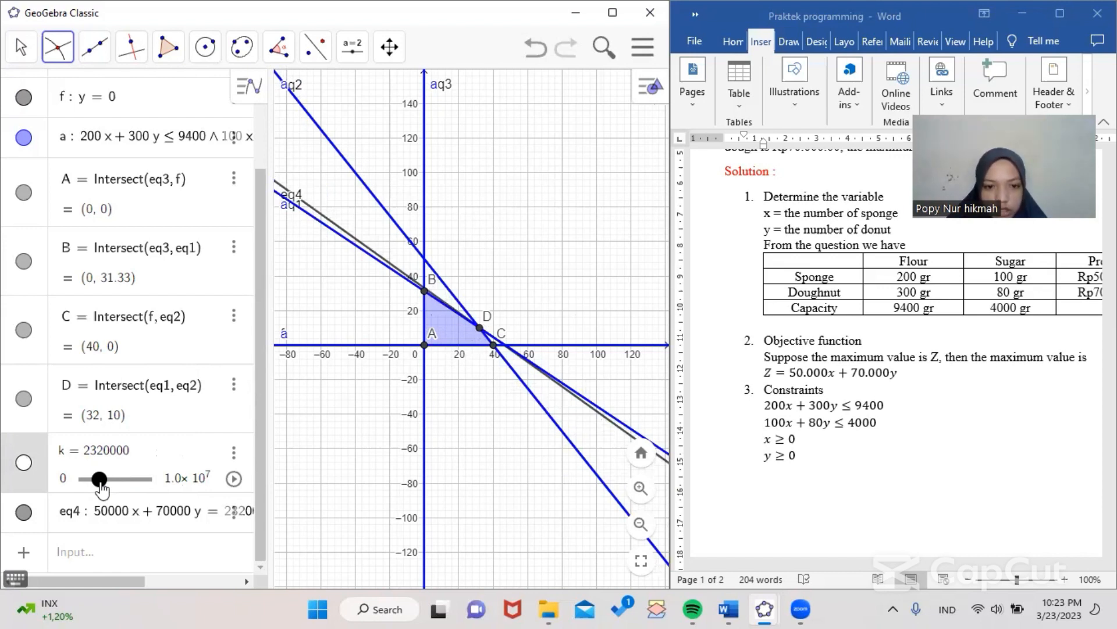
{"action": "left_click_drag", "start_coordinate": [101, 491], "coordinate": [102, 551]}
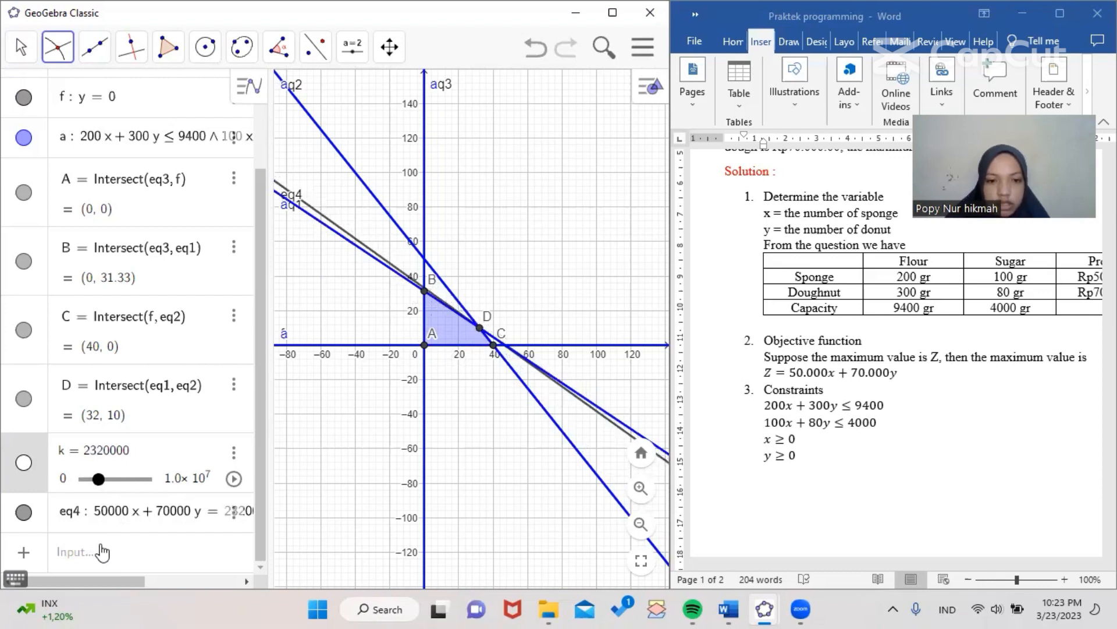